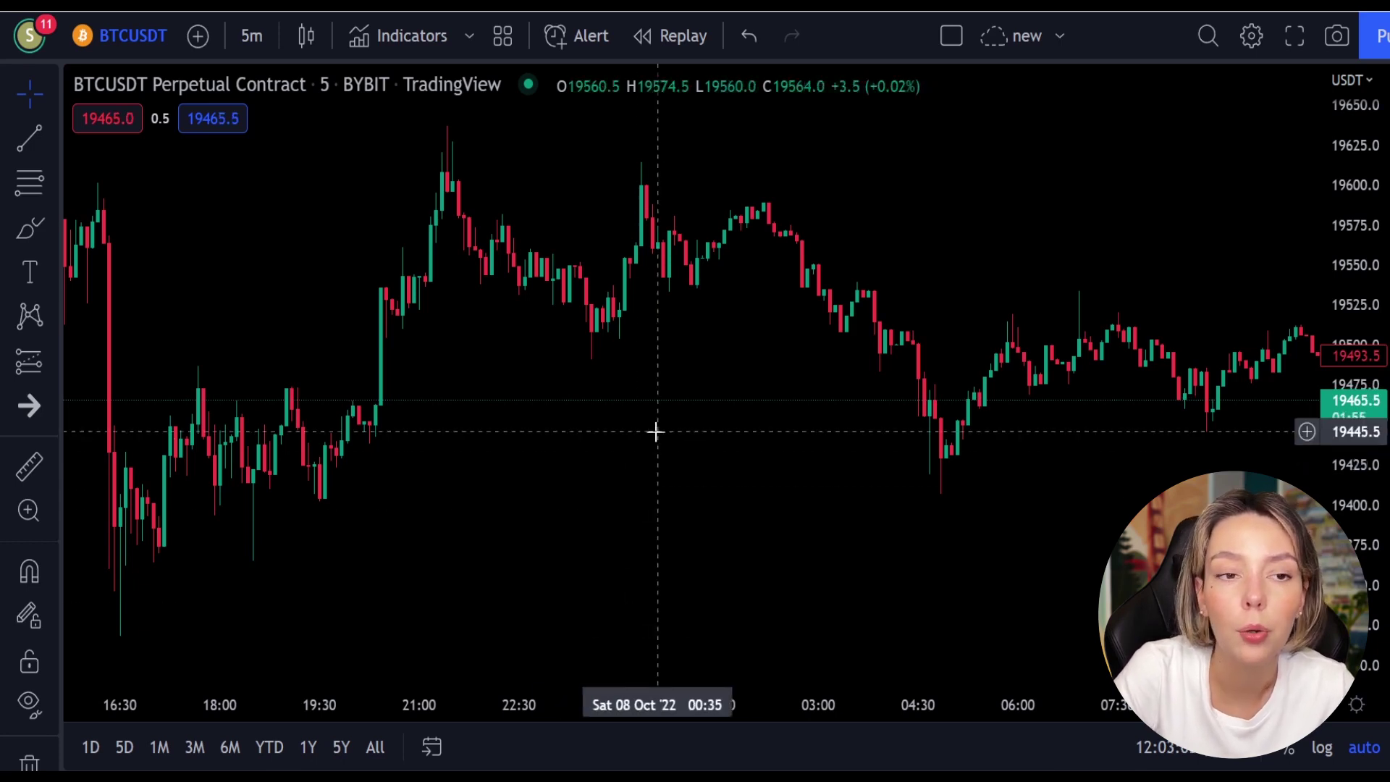
# Step: Pan the BTCUSDT 5-minute chart back through 7 October into the 6 October candles
pyautogui.moveTo(767, 381); pyautogui.dragTo(509, 438)
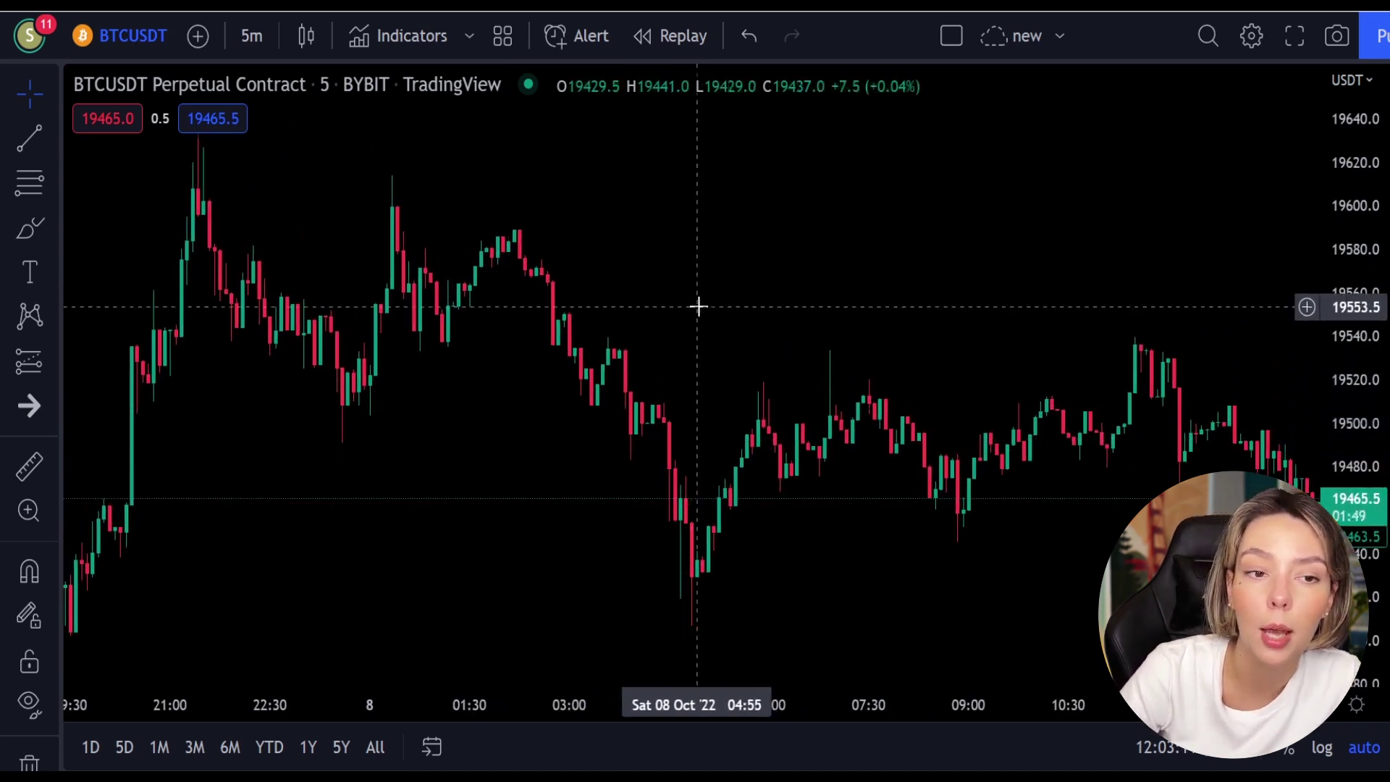
pyautogui.moveTo(697, 304); pyautogui.dragTo(797, 328)
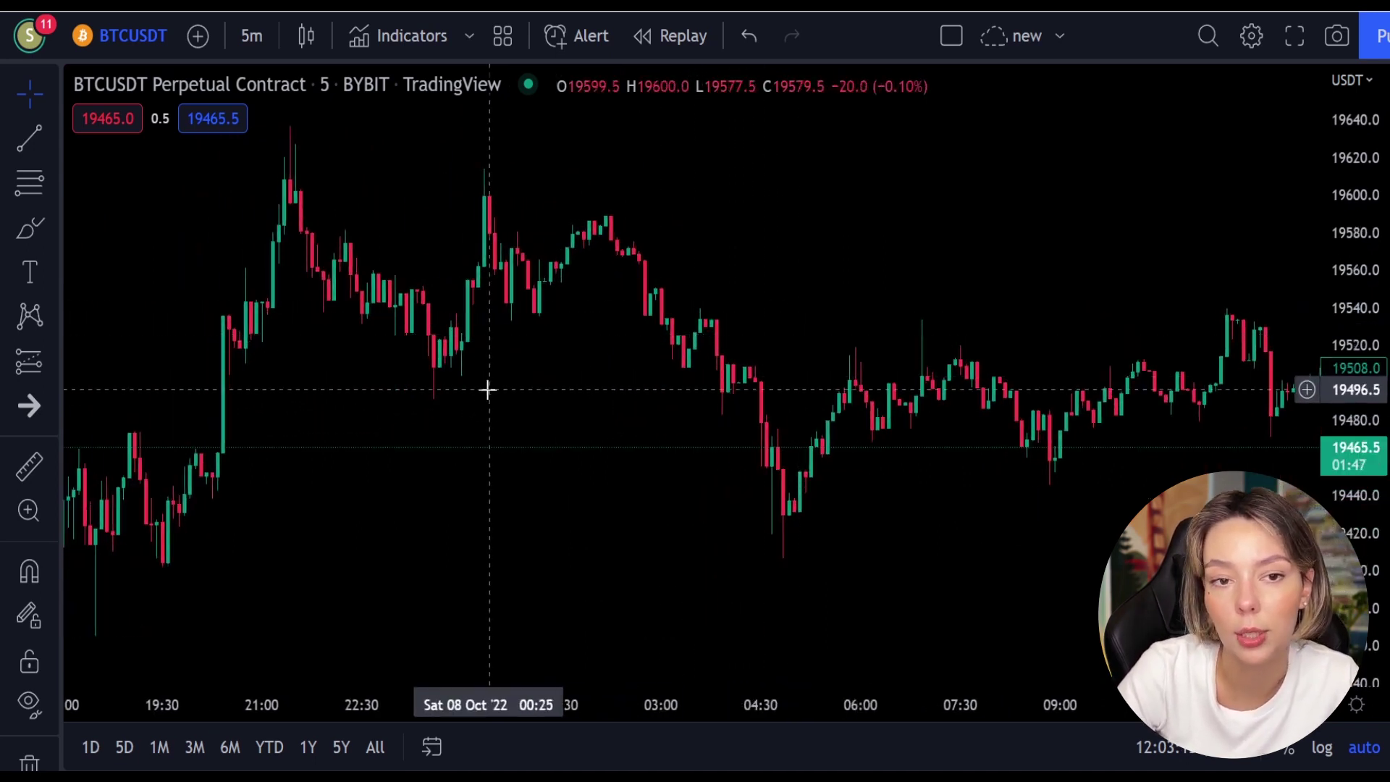
pyautogui.moveTo(475, 398); pyautogui.dragTo(730, 505)
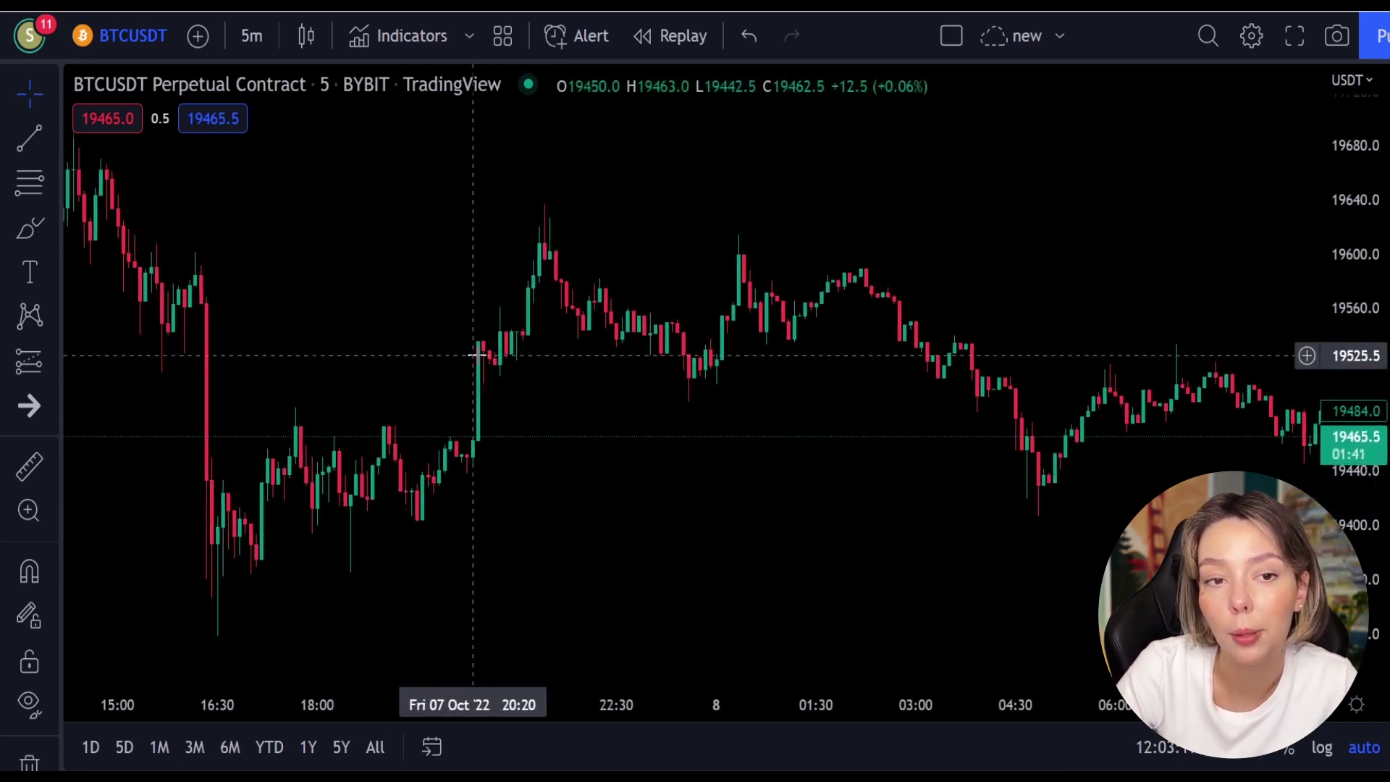
pyautogui.moveTo(403, 307); pyautogui.dragTo(784, 444)
pyautogui.moveTo(246, 366); pyautogui.dragTo(854, 562)
pyautogui.moveTo(380, 346); pyautogui.dragTo(669, 474)
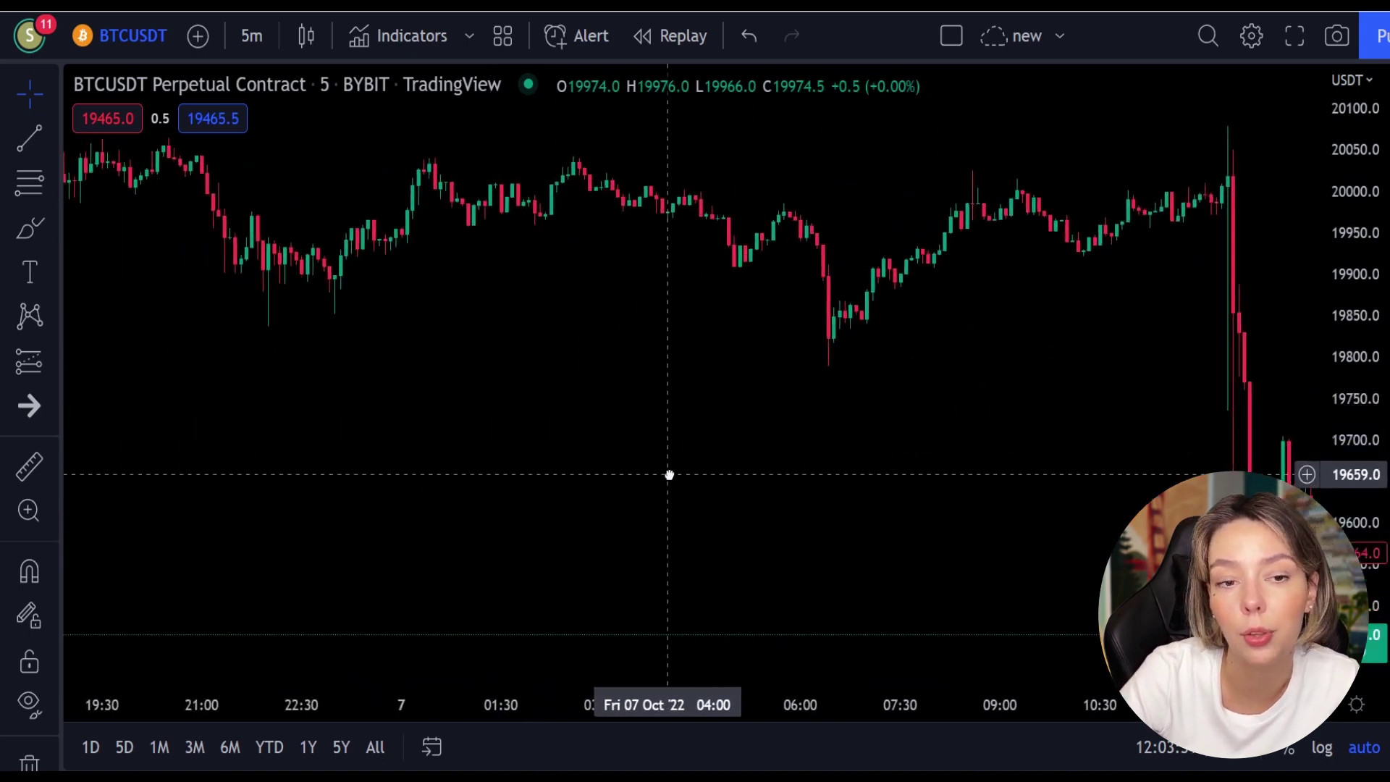
pyautogui.moveTo(350, 361); pyautogui.dragTo(635, 446)
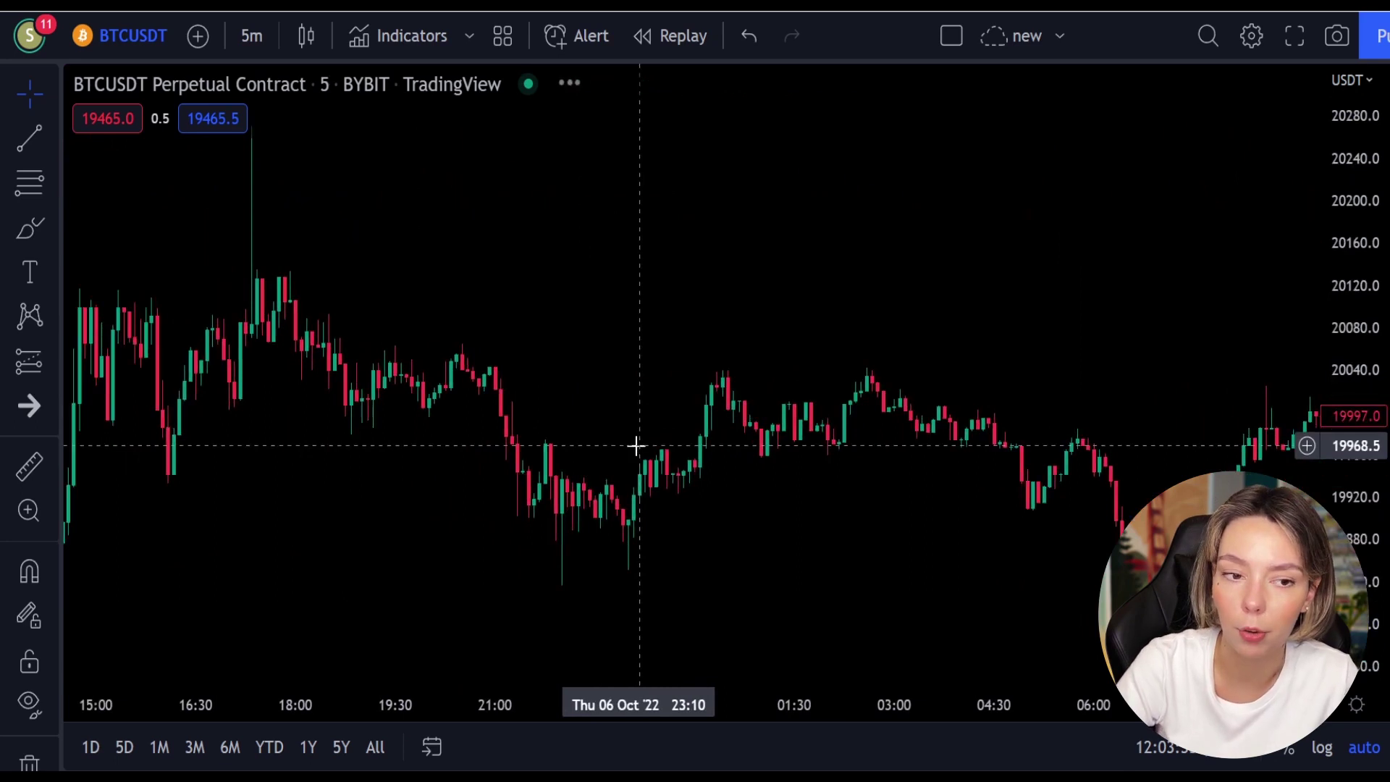
pyautogui.moveTo(284, 444); pyautogui.dragTo(685, 538)
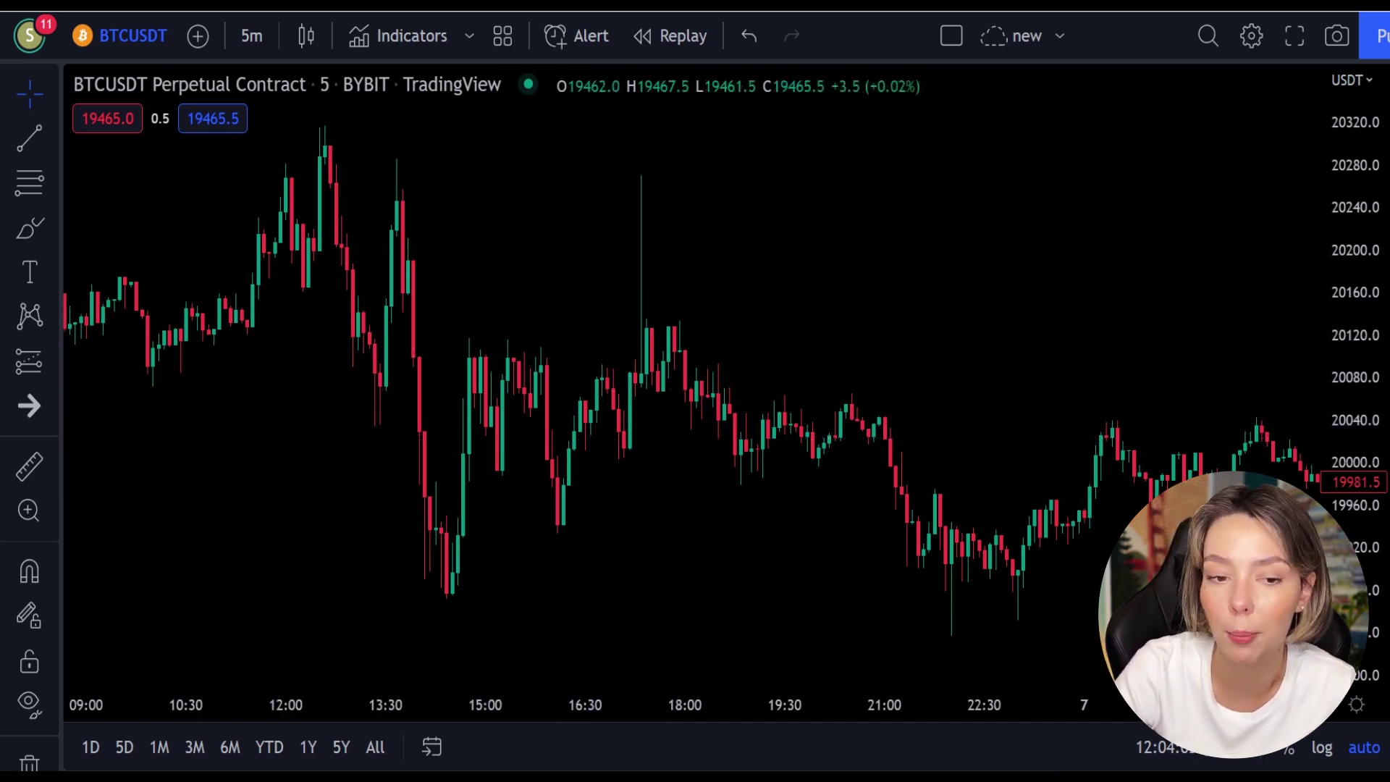
# Step: Add the Laguerre RSI indicator found by searching 'la rsi'
pyautogui.click(407, 38)
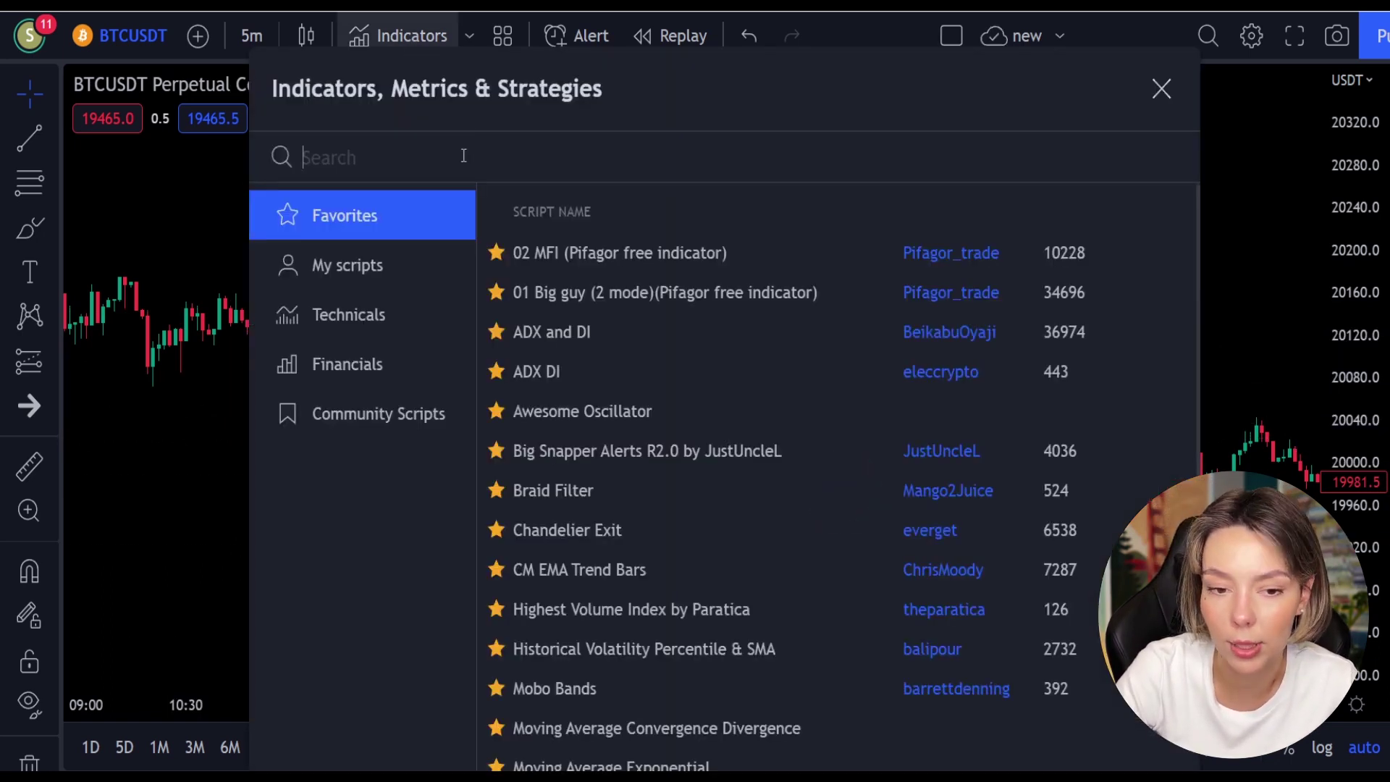
pyautogui.write('la rsi')
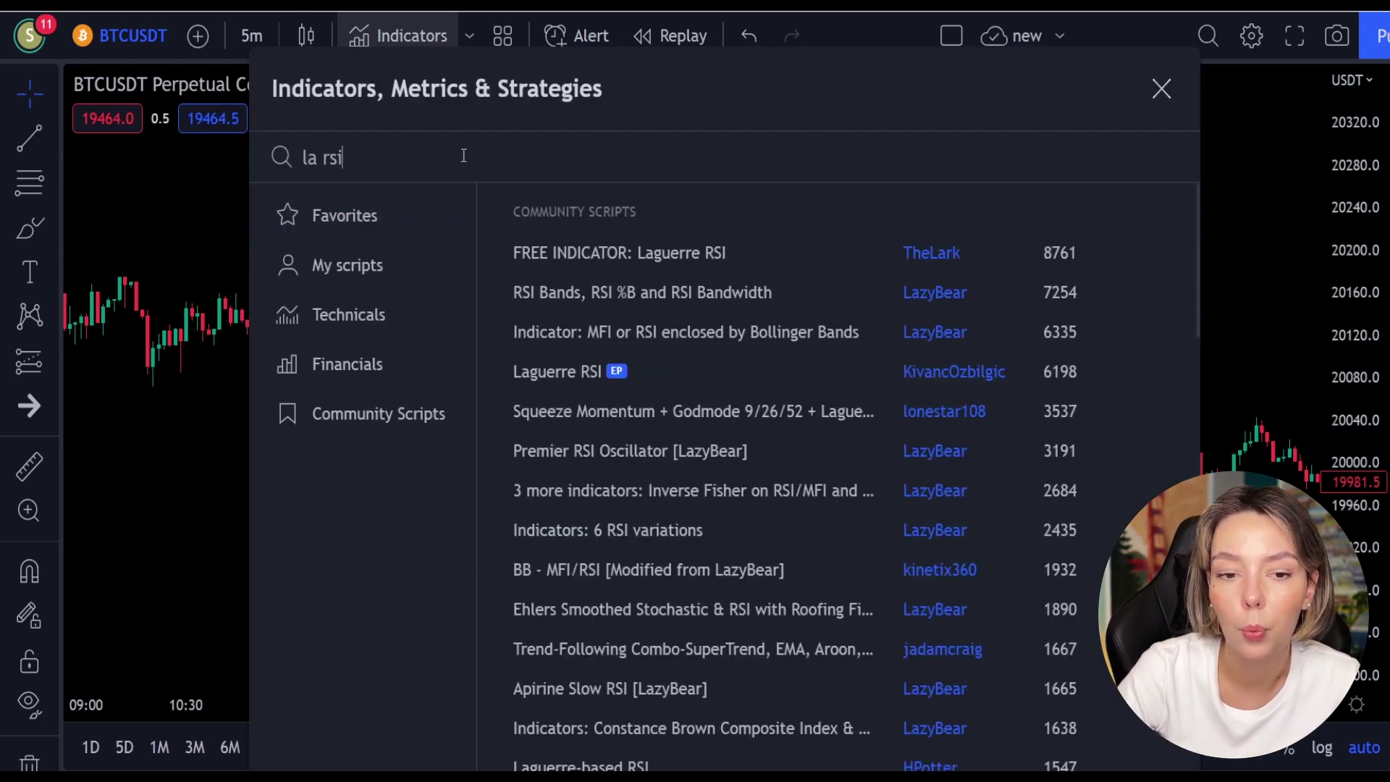
pyautogui.click(565, 370)
pyautogui.click(1162, 89)
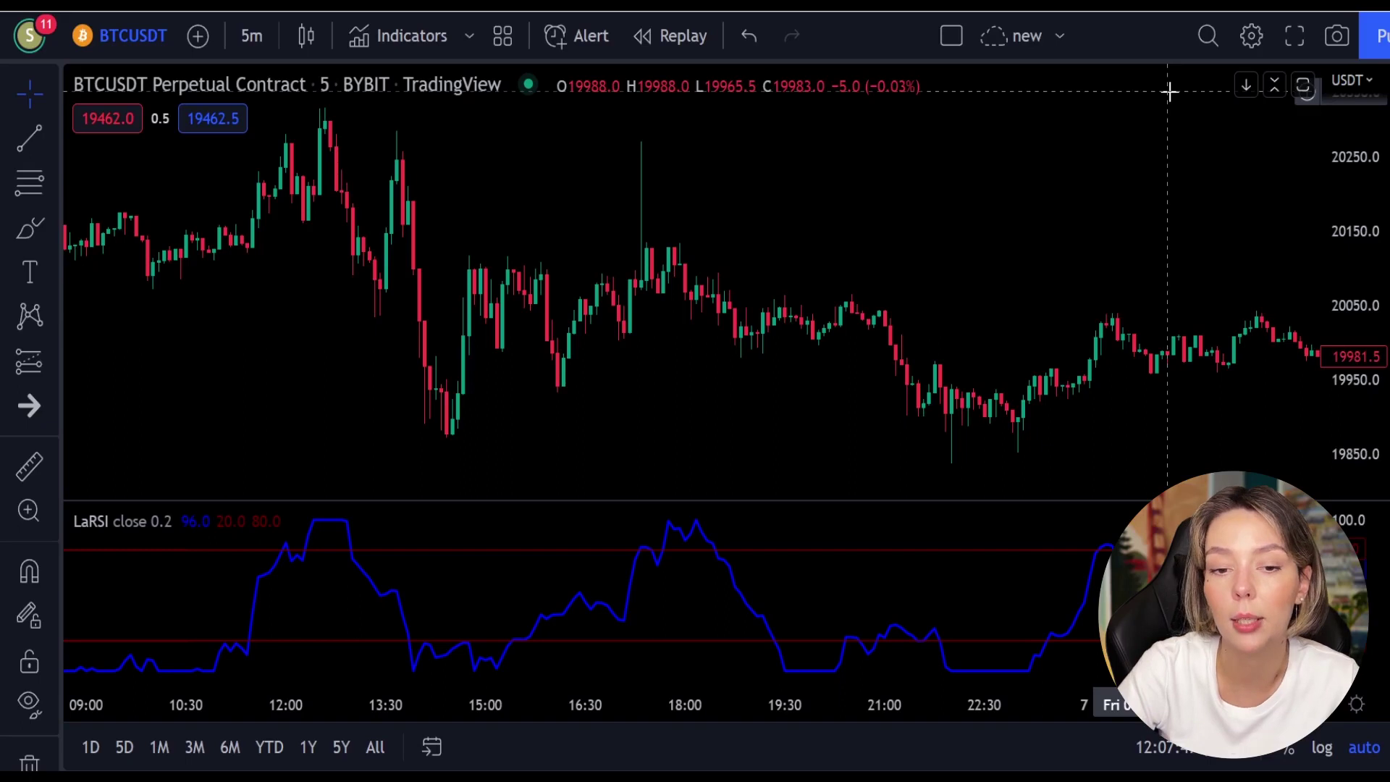
# Step: Add the SuperTrend+ indicator and pan back to the 5–6 October candles
pyautogui.click(405, 35)
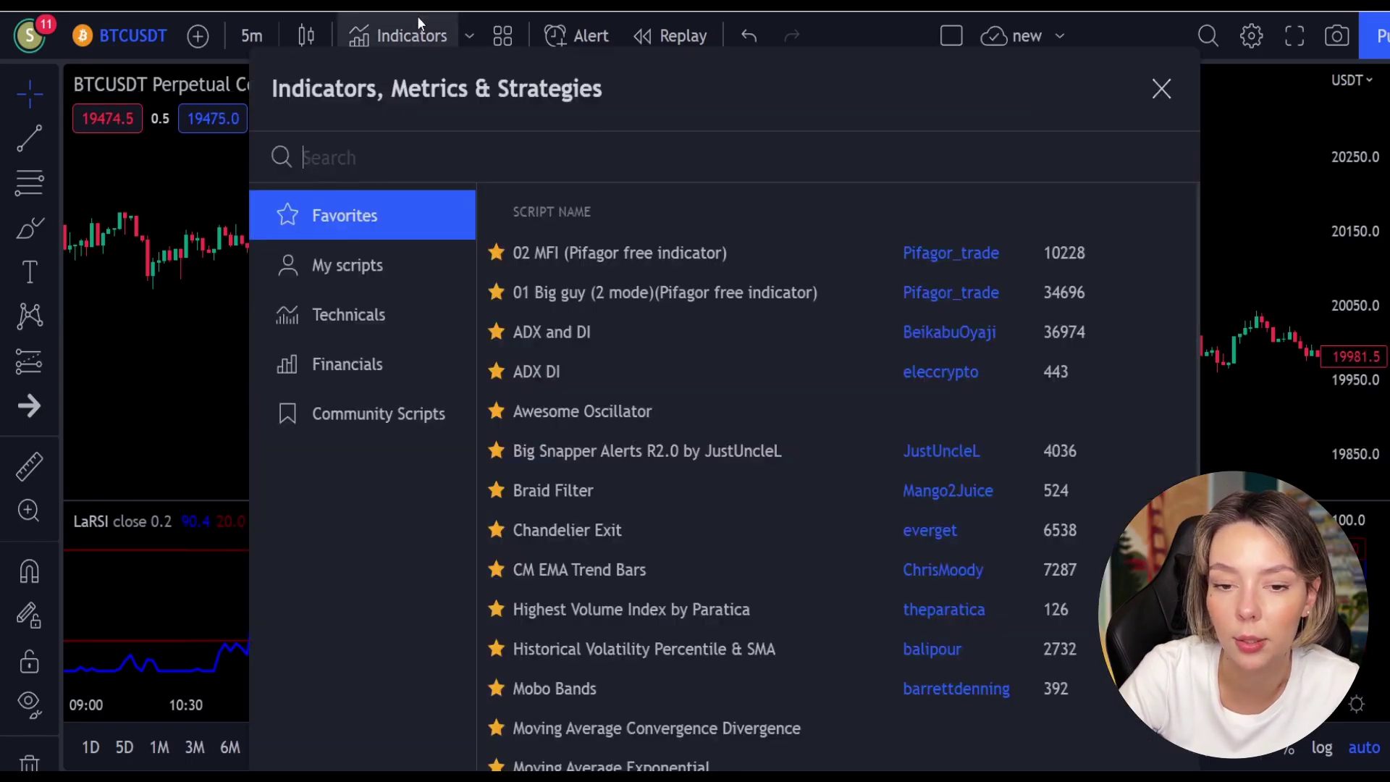
pyautogui.write('supertrend+')
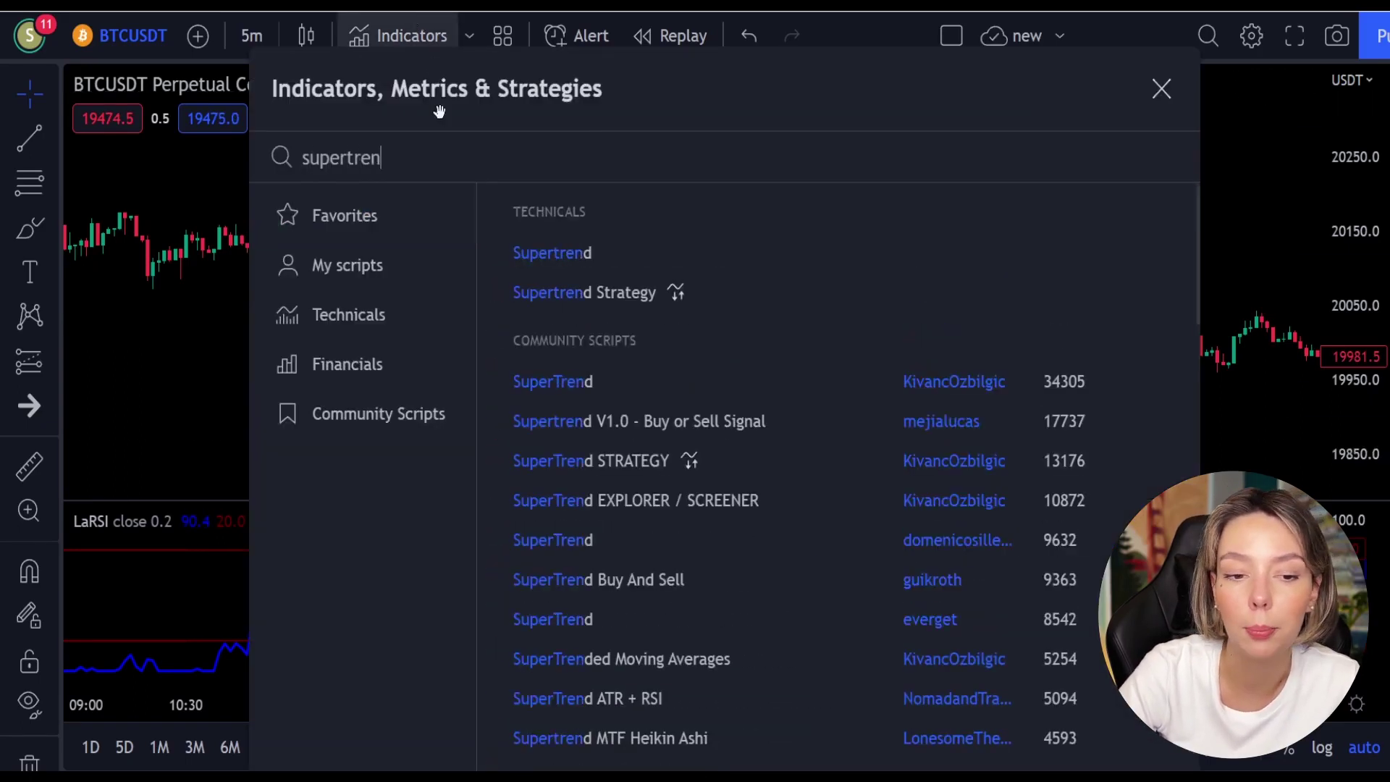
pyautogui.click(658, 257)
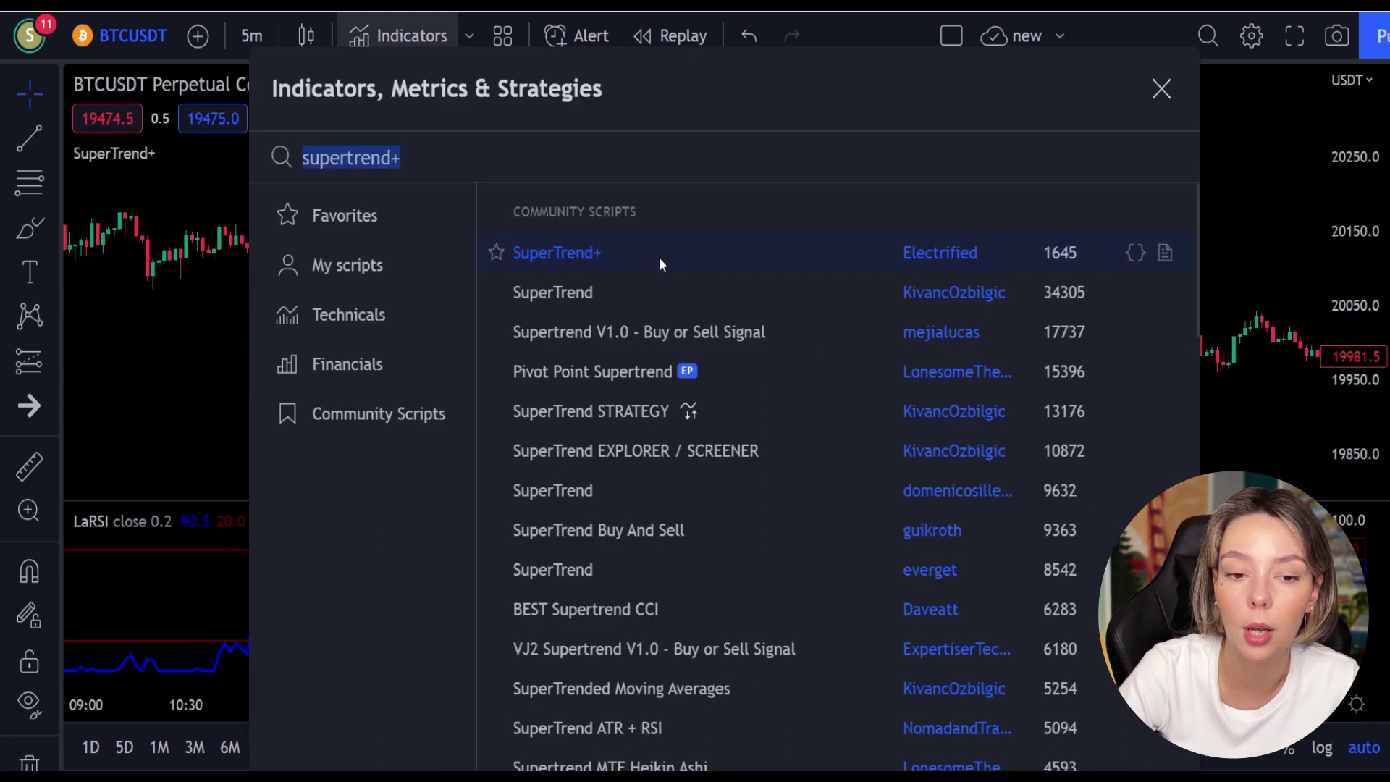
pyautogui.click(1162, 90)
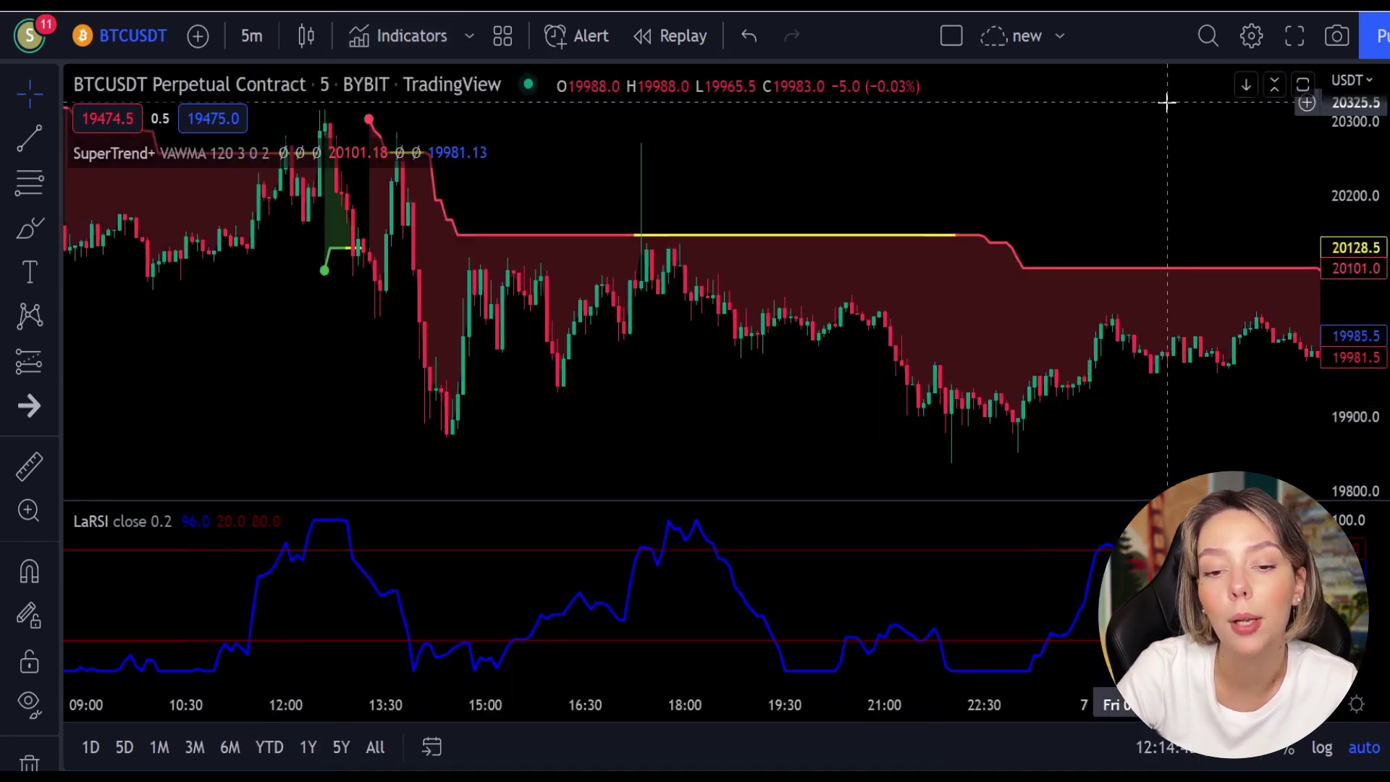
pyautogui.moveTo(685, 173); pyautogui.dragTo(1017, 285)
pyautogui.moveTo(450, 325); pyautogui.dragTo(971, 440)
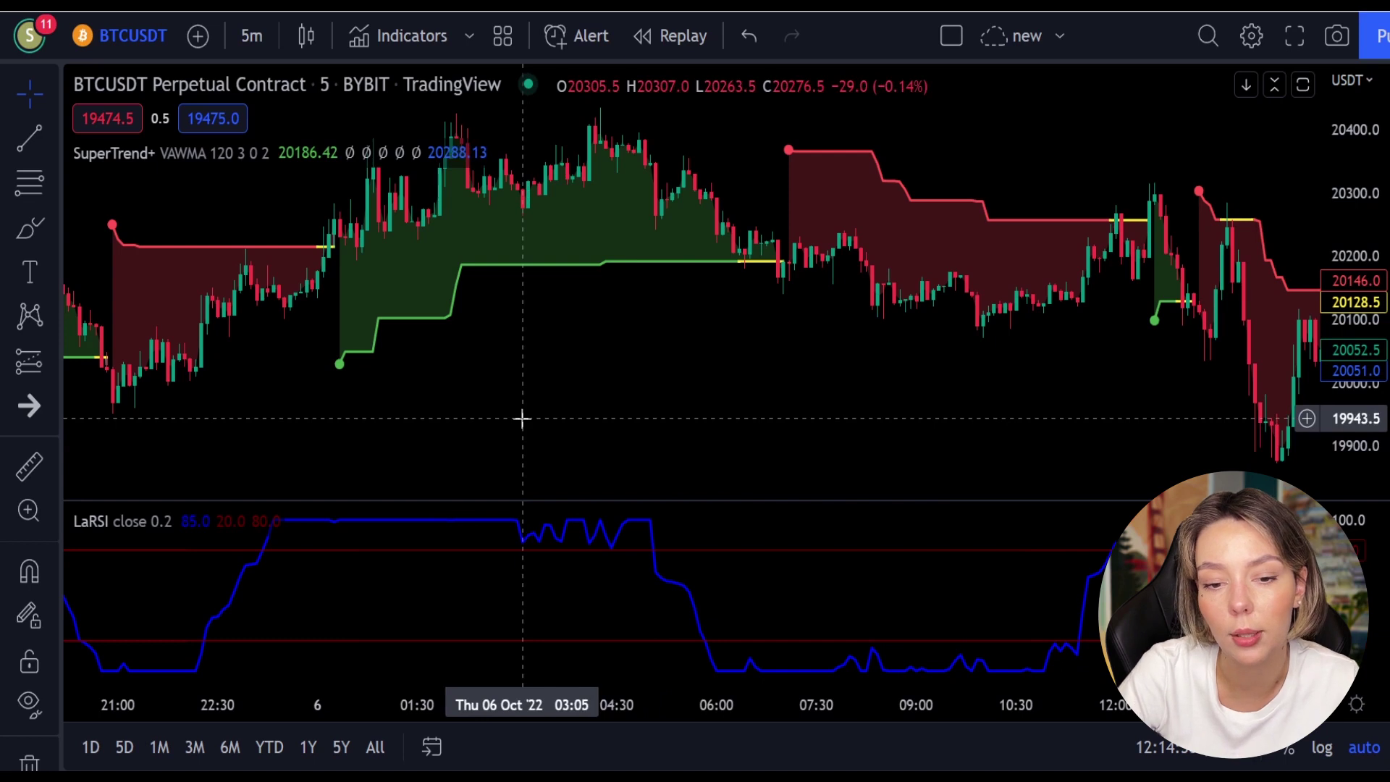
pyautogui.moveTo(522, 418); pyautogui.dragTo(714, 431)
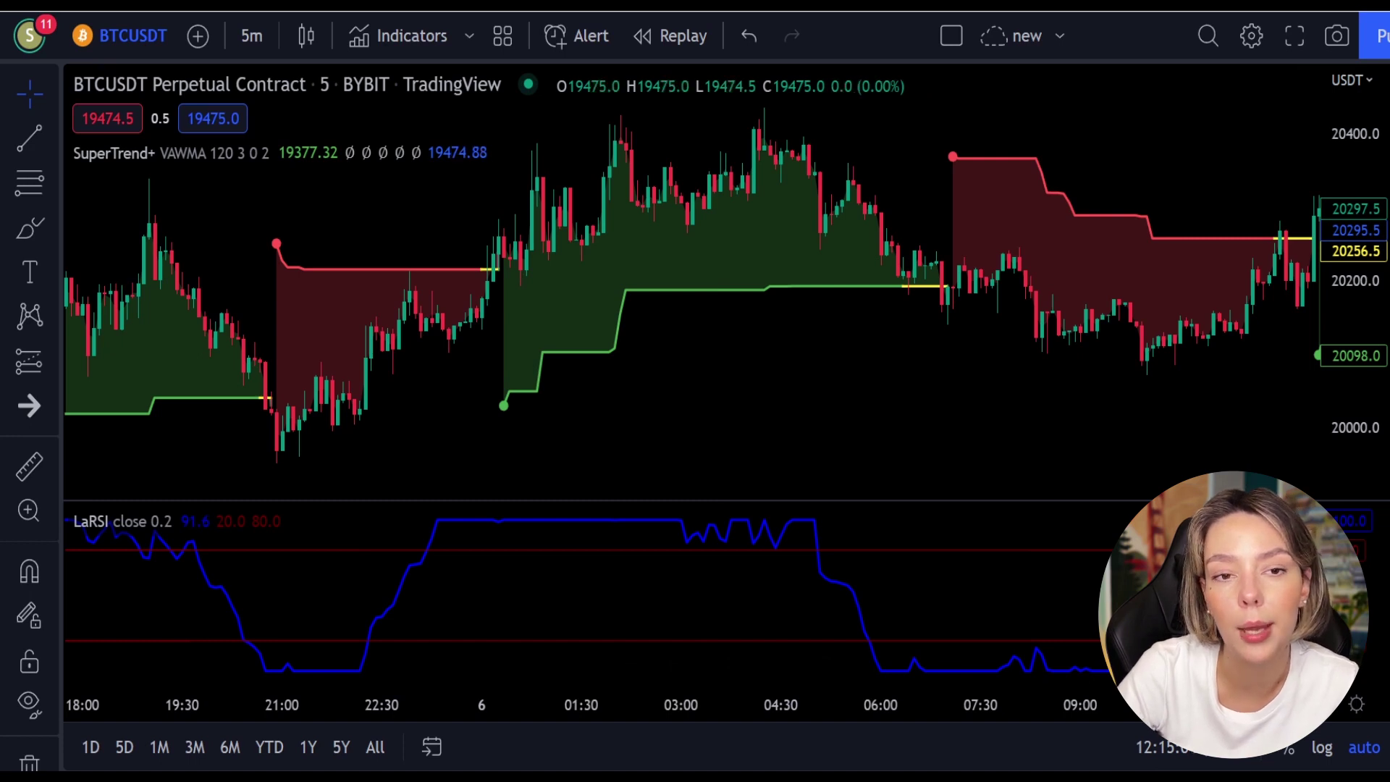
# Step: Add the Waddah Attar Explosion V2 [SHK] indicator to the chart
pyautogui.click(384, 33)
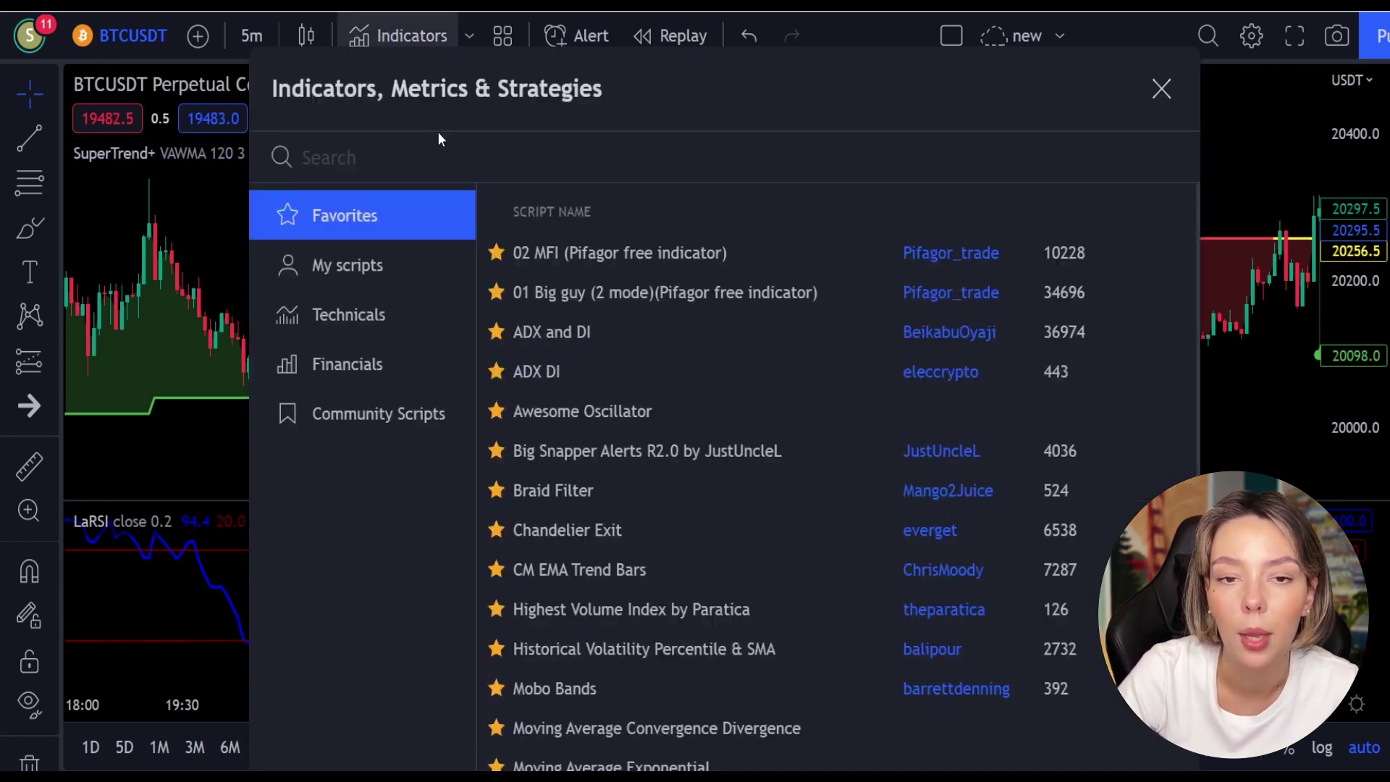
pyautogui.write('waddag')
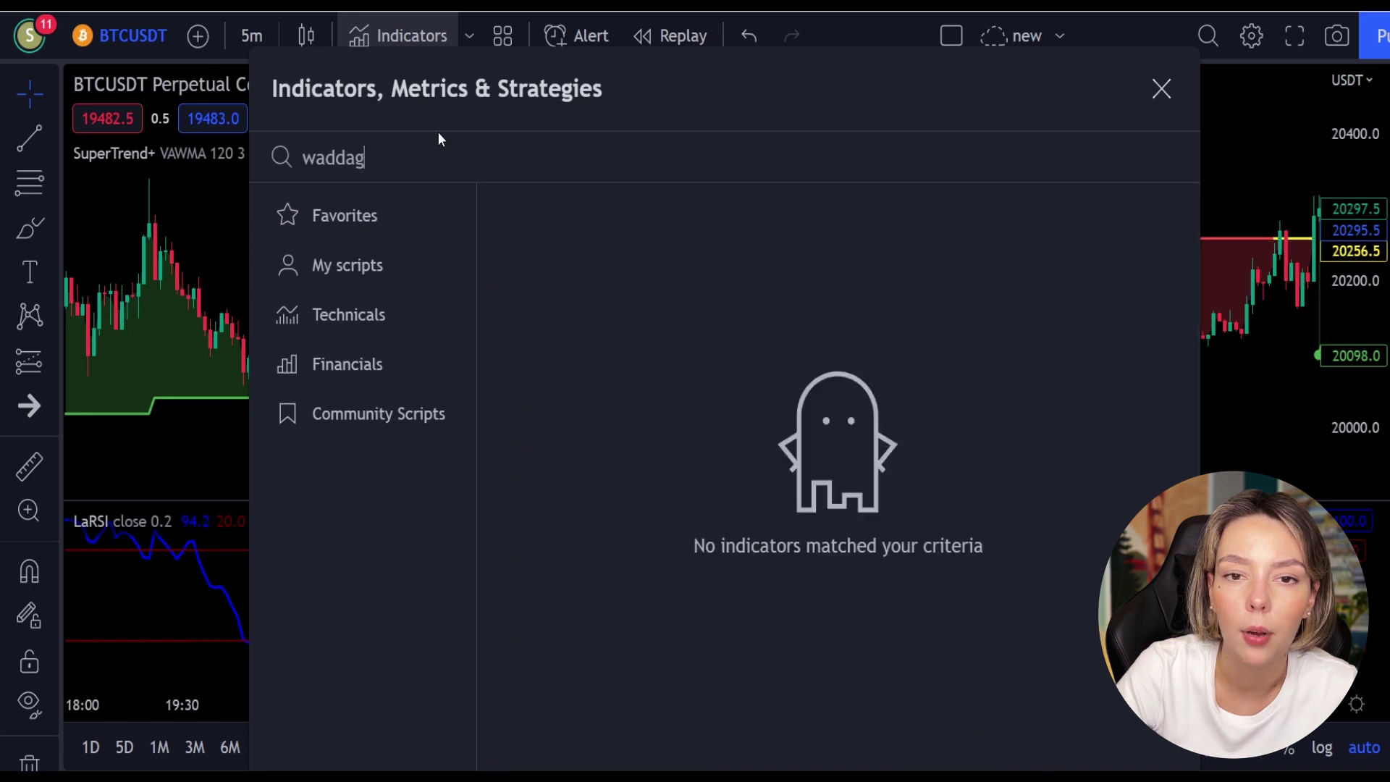
pyautogui.press('BackSpace')
pyautogui.write('hi')
pyautogui.press('BackSpace')
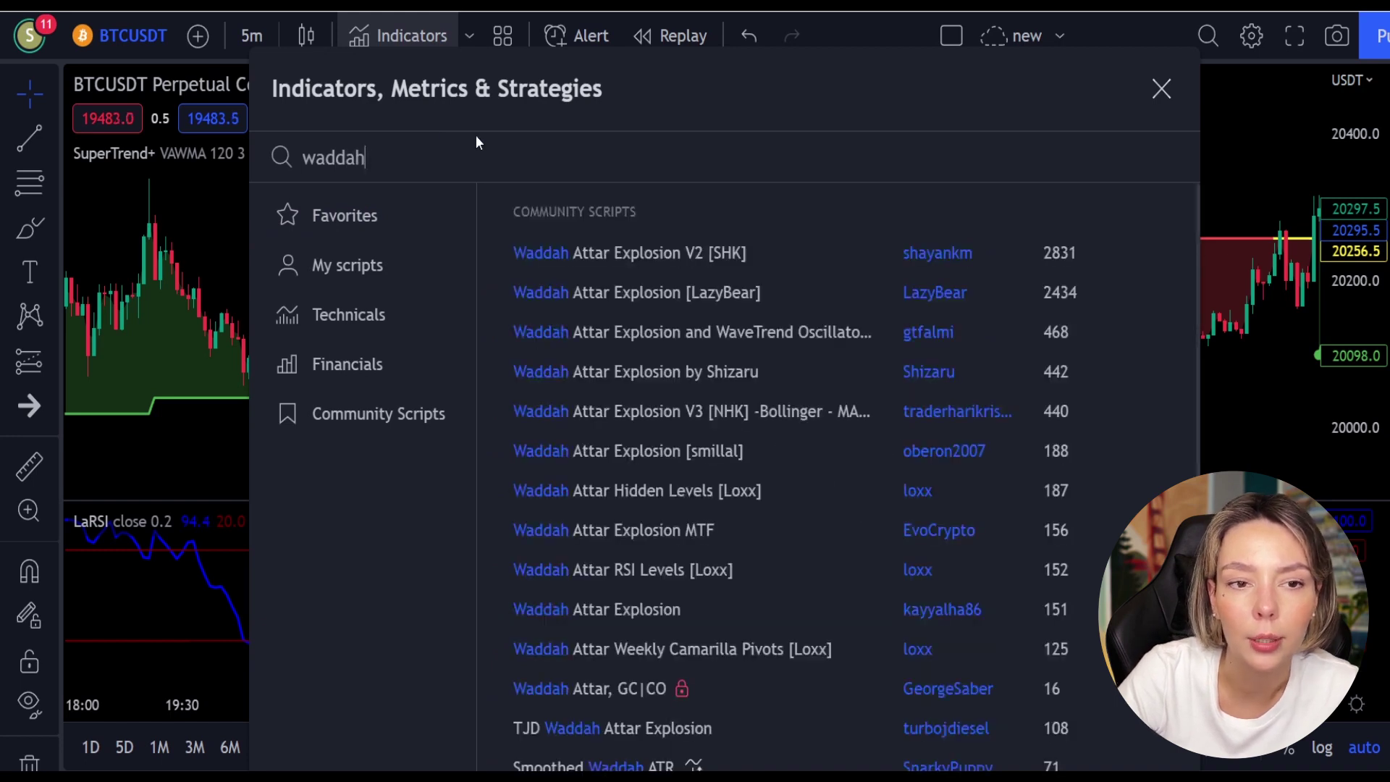
pyautogui.click(648, 249)
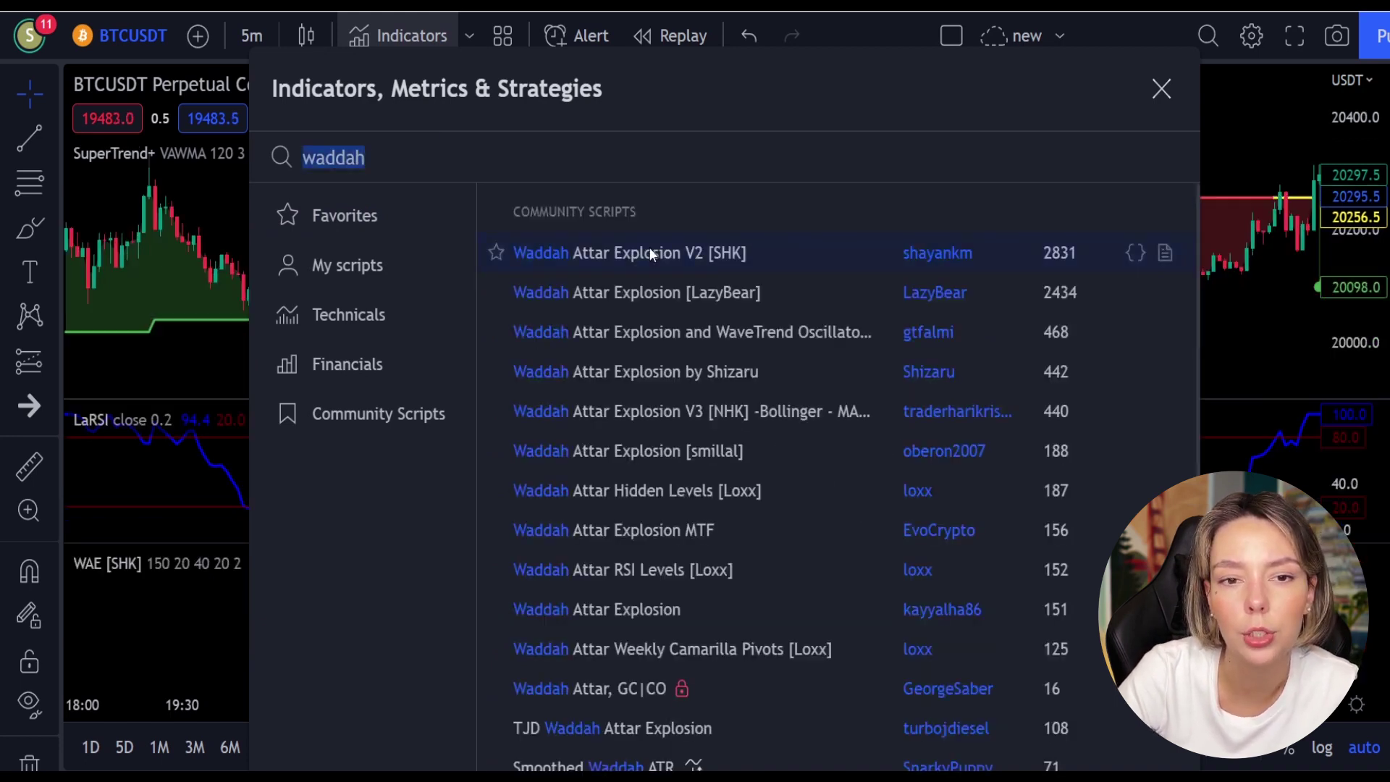
pyautogui.click(1161, 92)
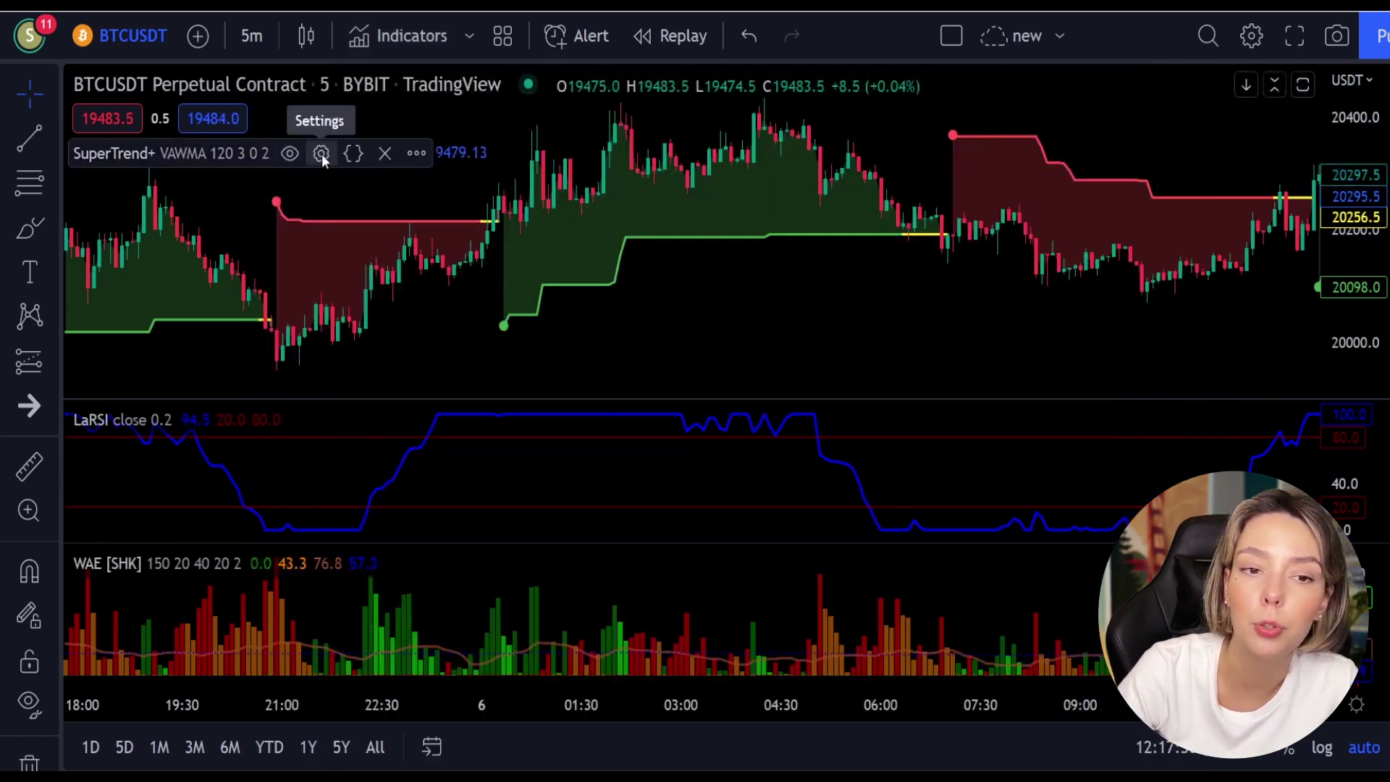
# Step: Raise the SuperTrend+ Multiplier input to 4
pyautogui.click(321, 154)
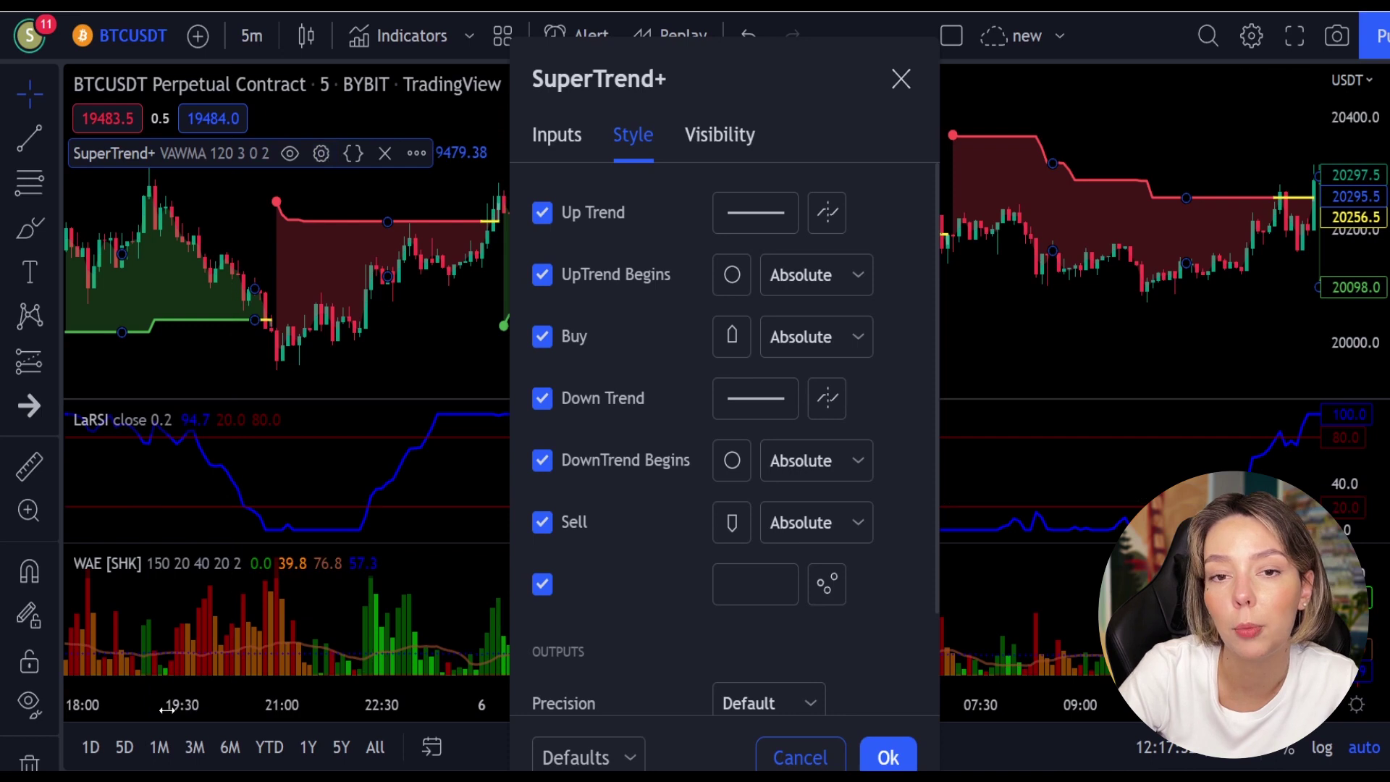
pyautogui.click(563, 139)
pyautogui.click(752, 389)
pyautogui.click(752, 390)
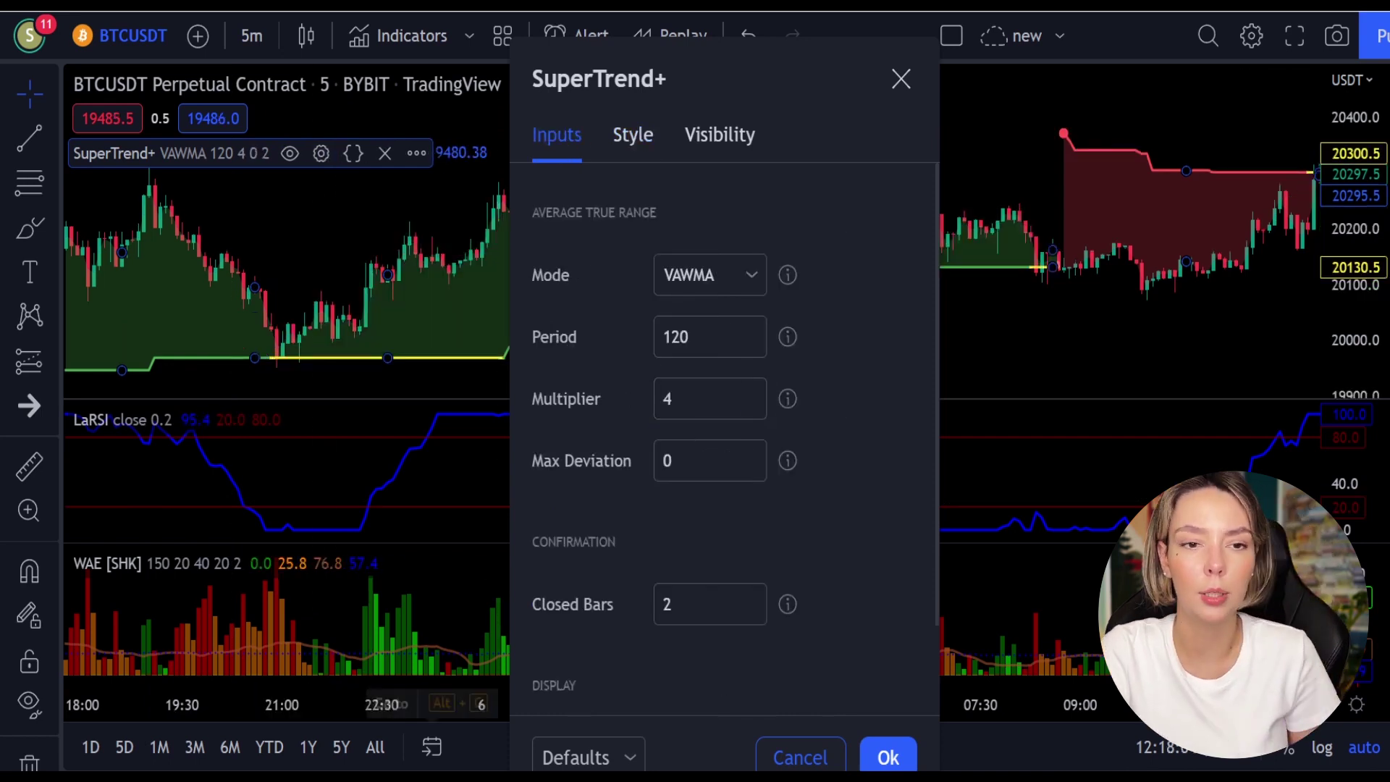
pyautogui.press('Escape')
# Step: In WAE style, hide DeadZoneLine and make ExplosionLine white at 100% opacity
pyautogui.click(293, 564)
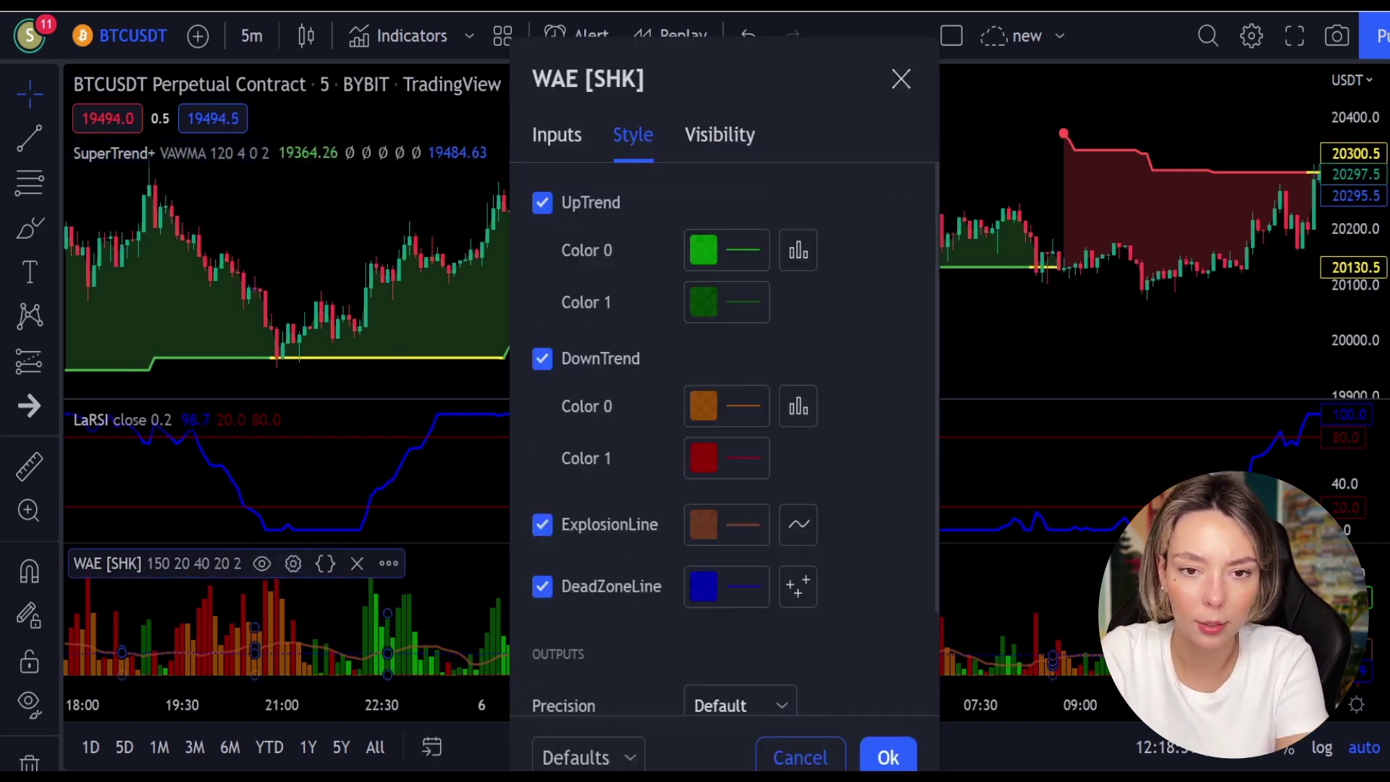
pyautogui.scroll(-1, 546, 532)
pyautogui.click(543, 528)
pyautogui.click(706, 468)
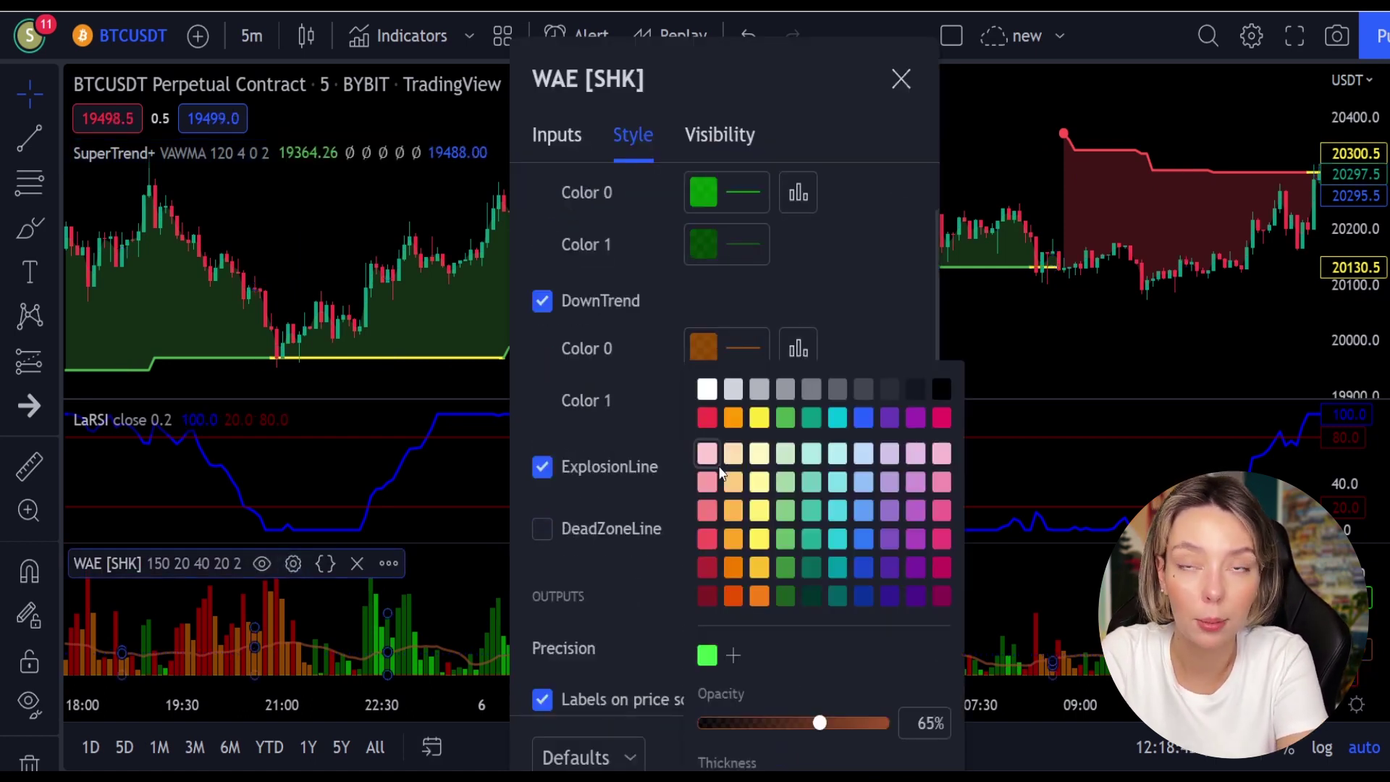
pyautogui.click(707, 390)
pyautogui.moveTo(826, 727); pyautogui.dragTo(905, 729)
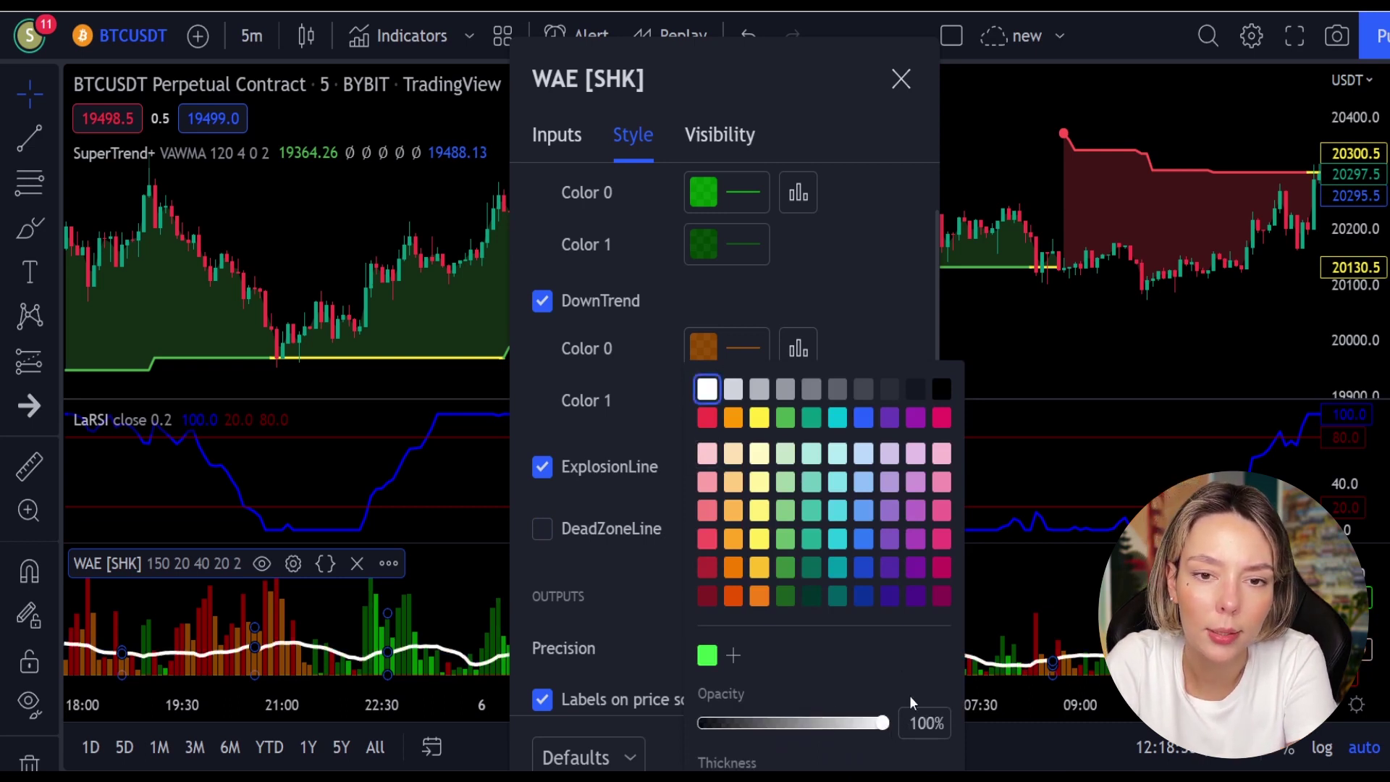
pyautogui.click(666, 621)
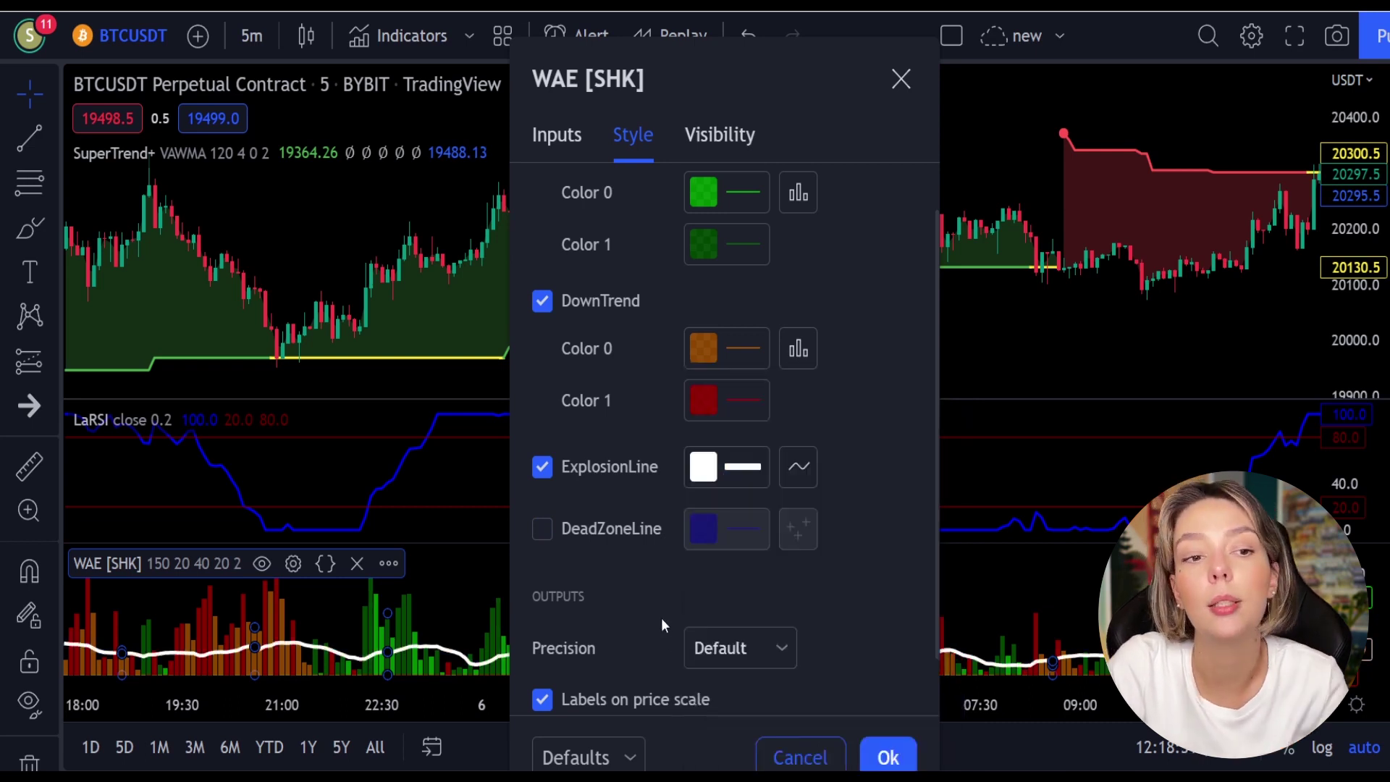
pyautogui.click(889, 758)
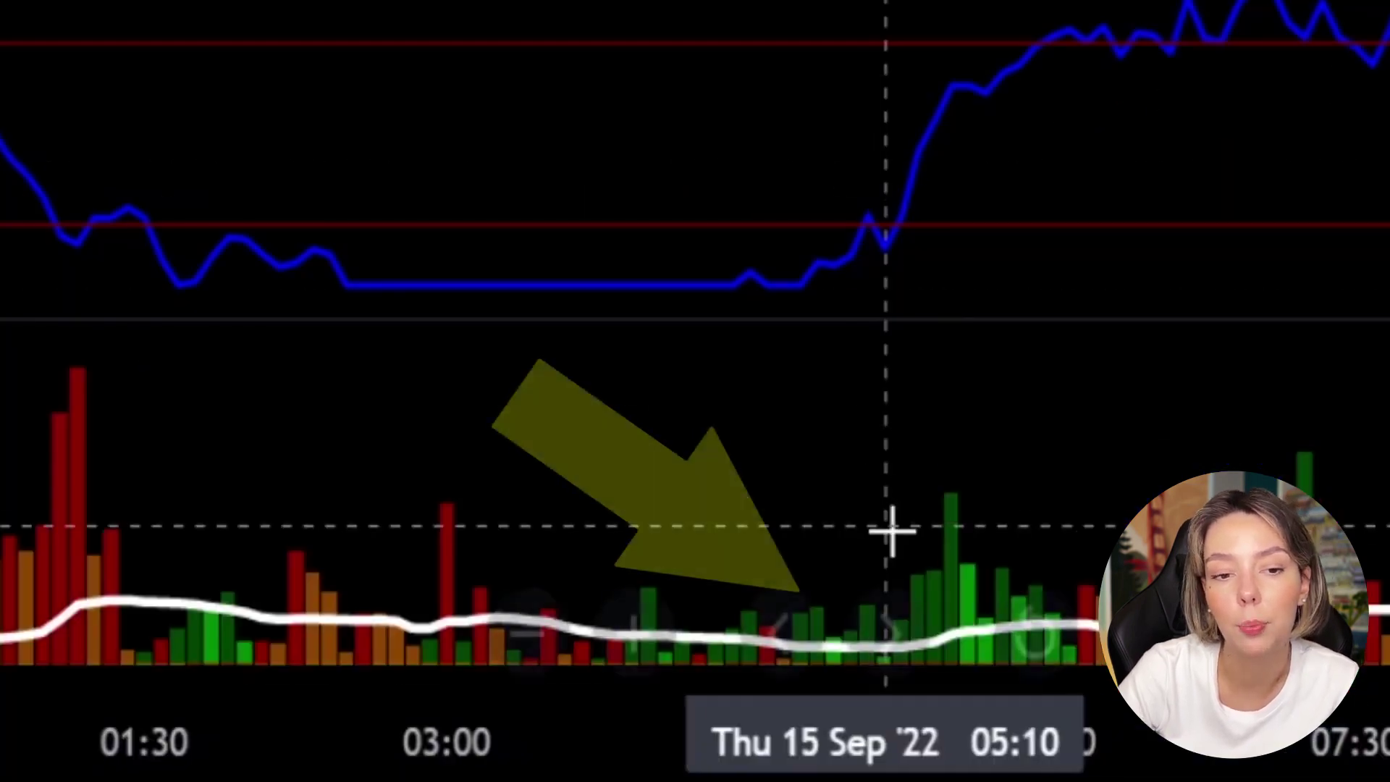
# Step: Inspect the SuperTrend+, LaRSI and WAE panes around the 15 Sep 2022 candles
pyautogui.moveTo(771, 655)
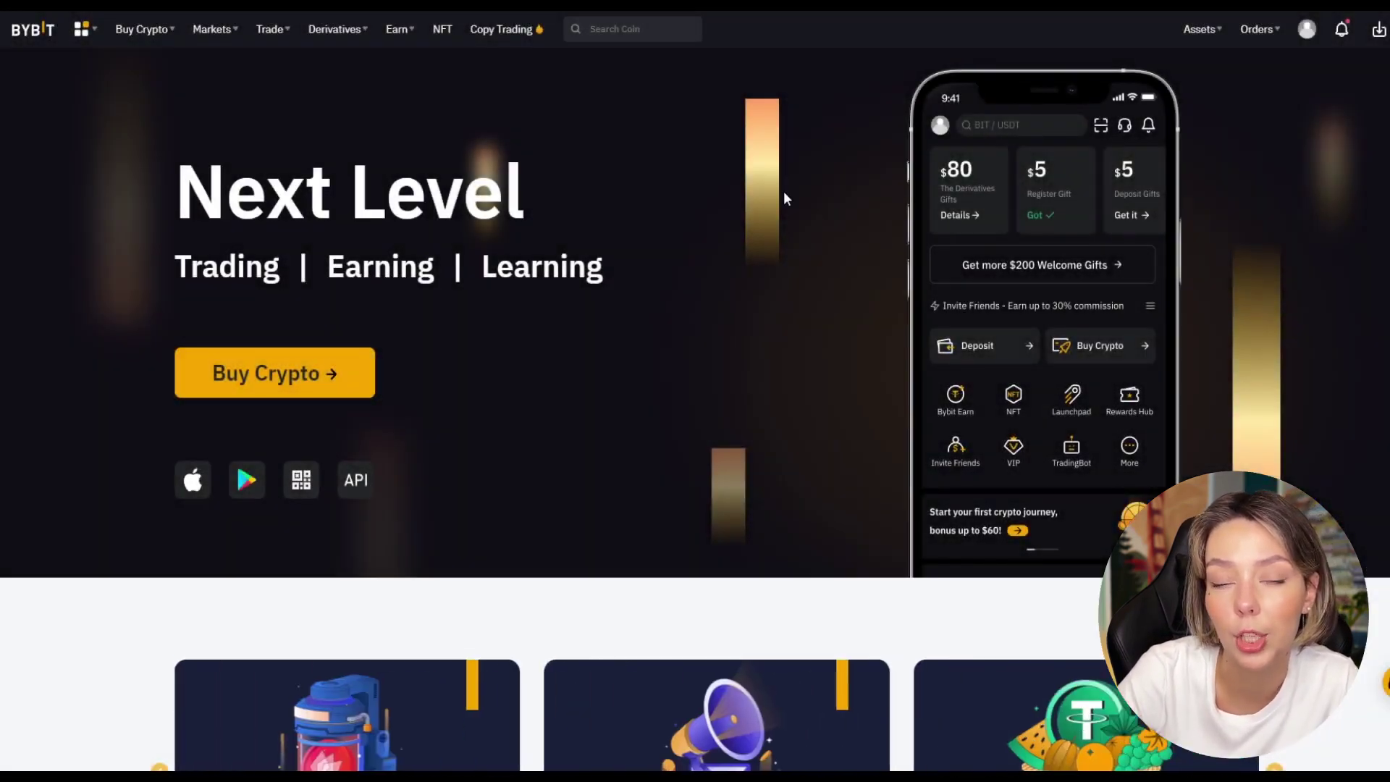
# Step: Open Bybit's BTCUSDT perpetual trading page and its Margin Mode leverage settings
pyautogui.scroll(-6, 779, 207)
pyautogui.scroll(-12, 1223, 358)
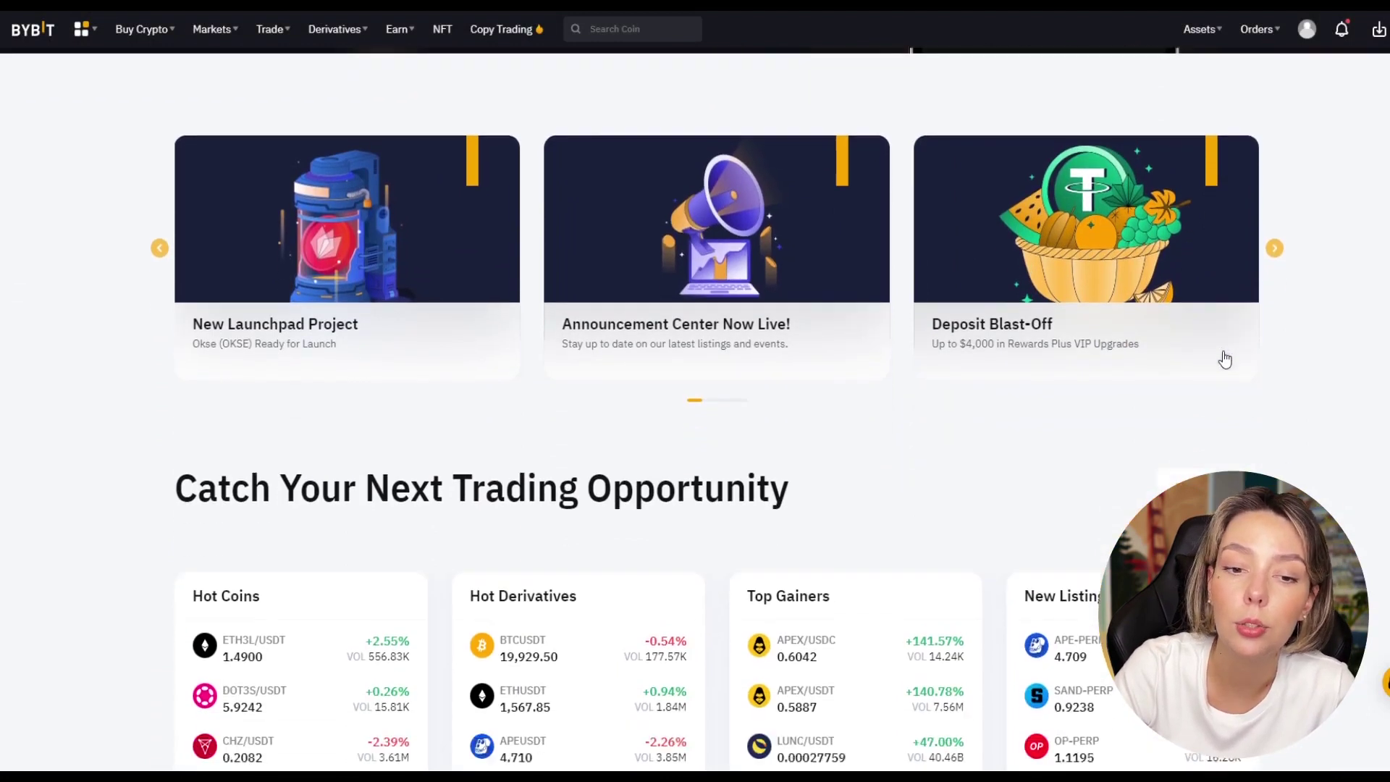
pyautogui.scroll(18, 1224, 358)
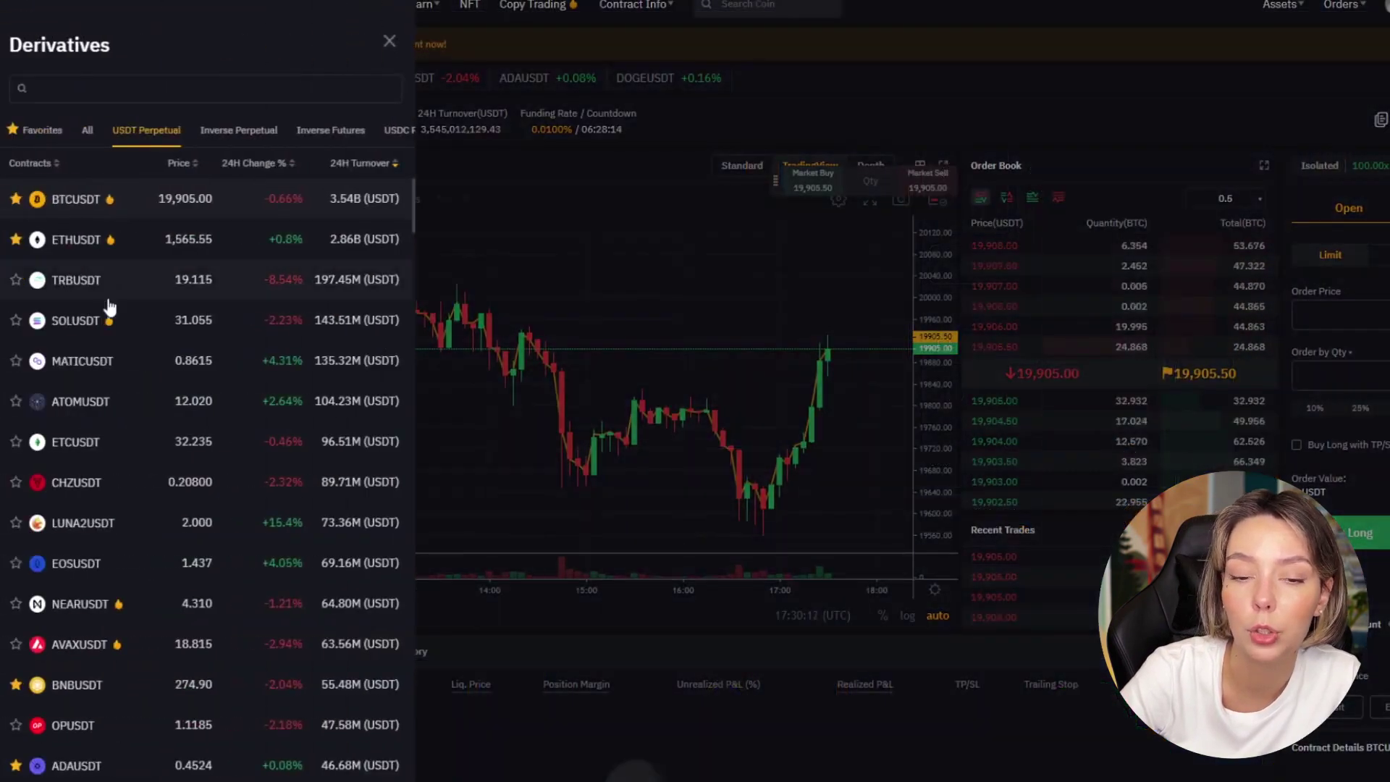
pyautogui.scroll(-15, 110, 307)
pyautogui.scroll(-8, 123, 362)
pyautogui.click(627, 239)
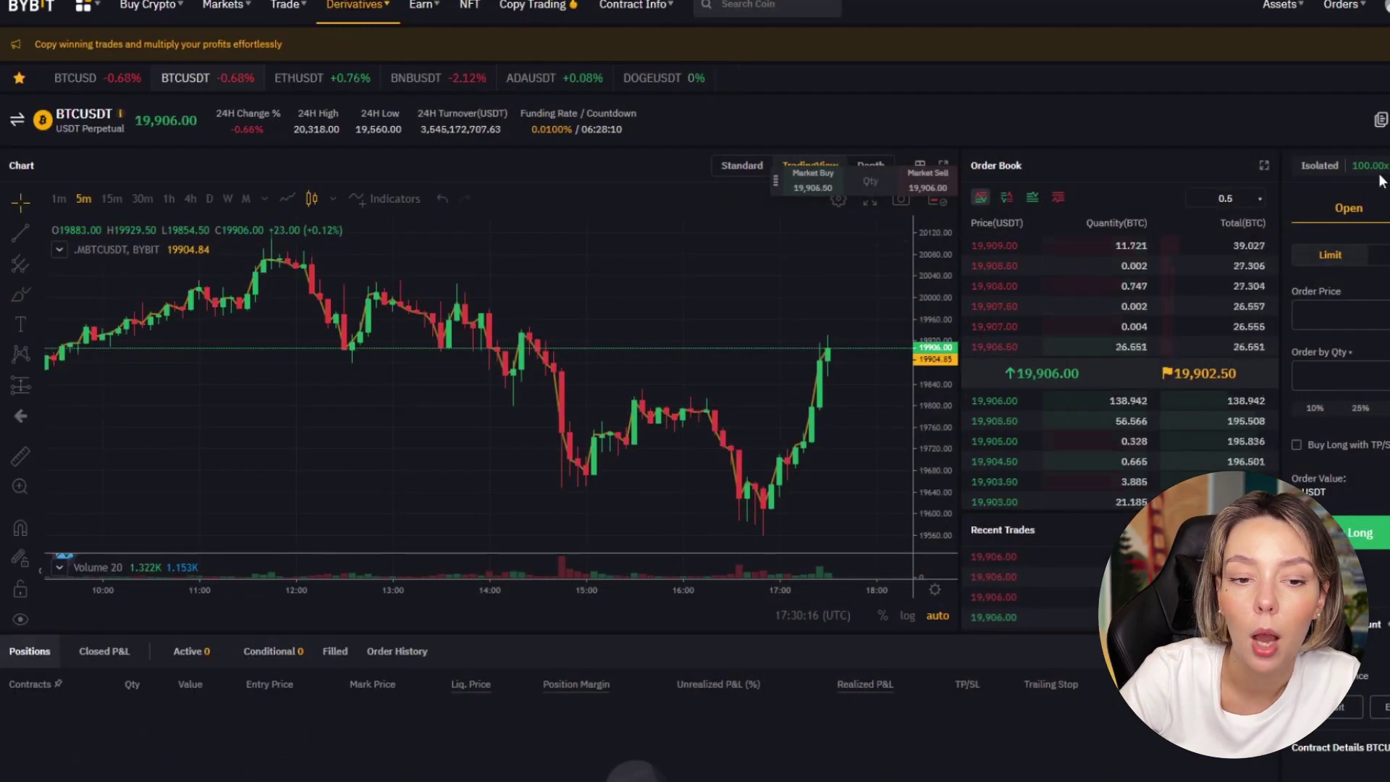
pyautogui.click(1320, 165)
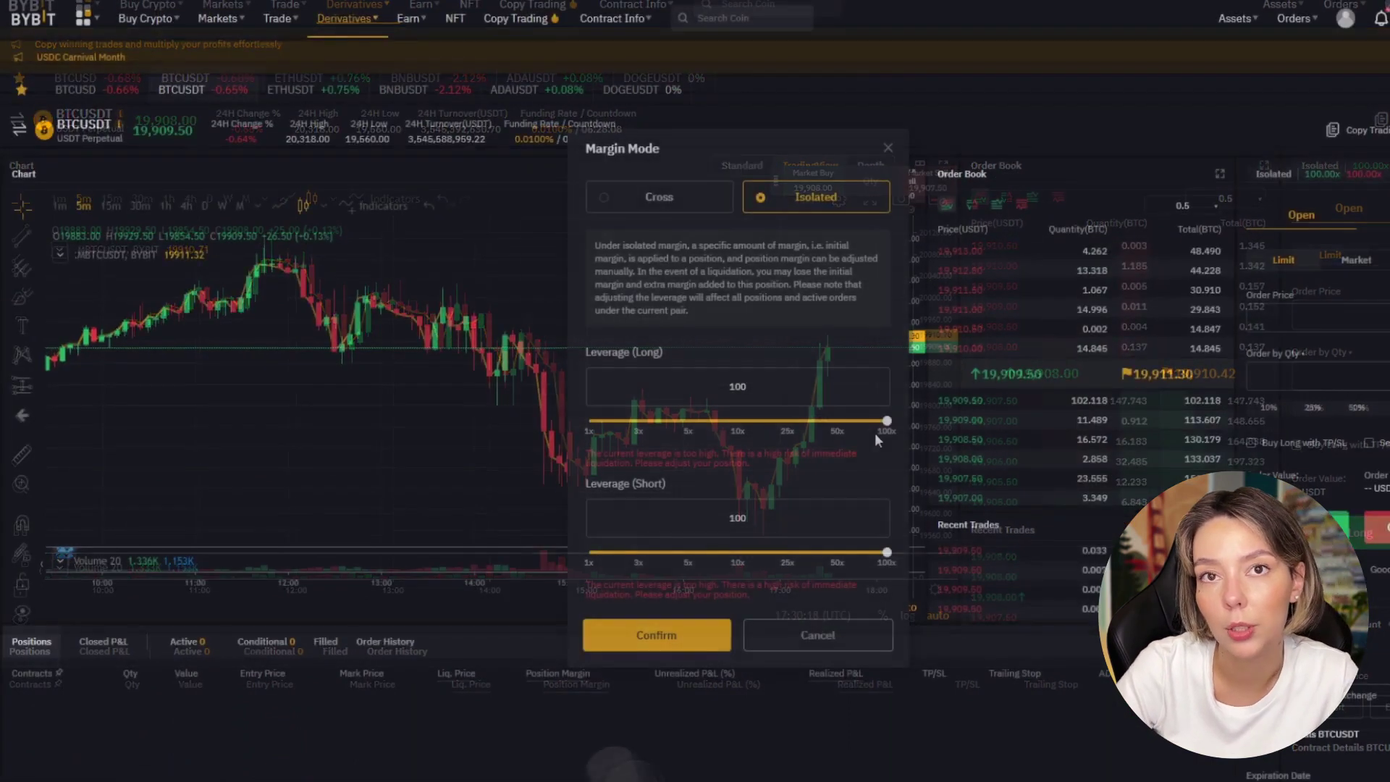
pyautogui.moveTo(918, 422); pyautogui.dragTo(743, 421)
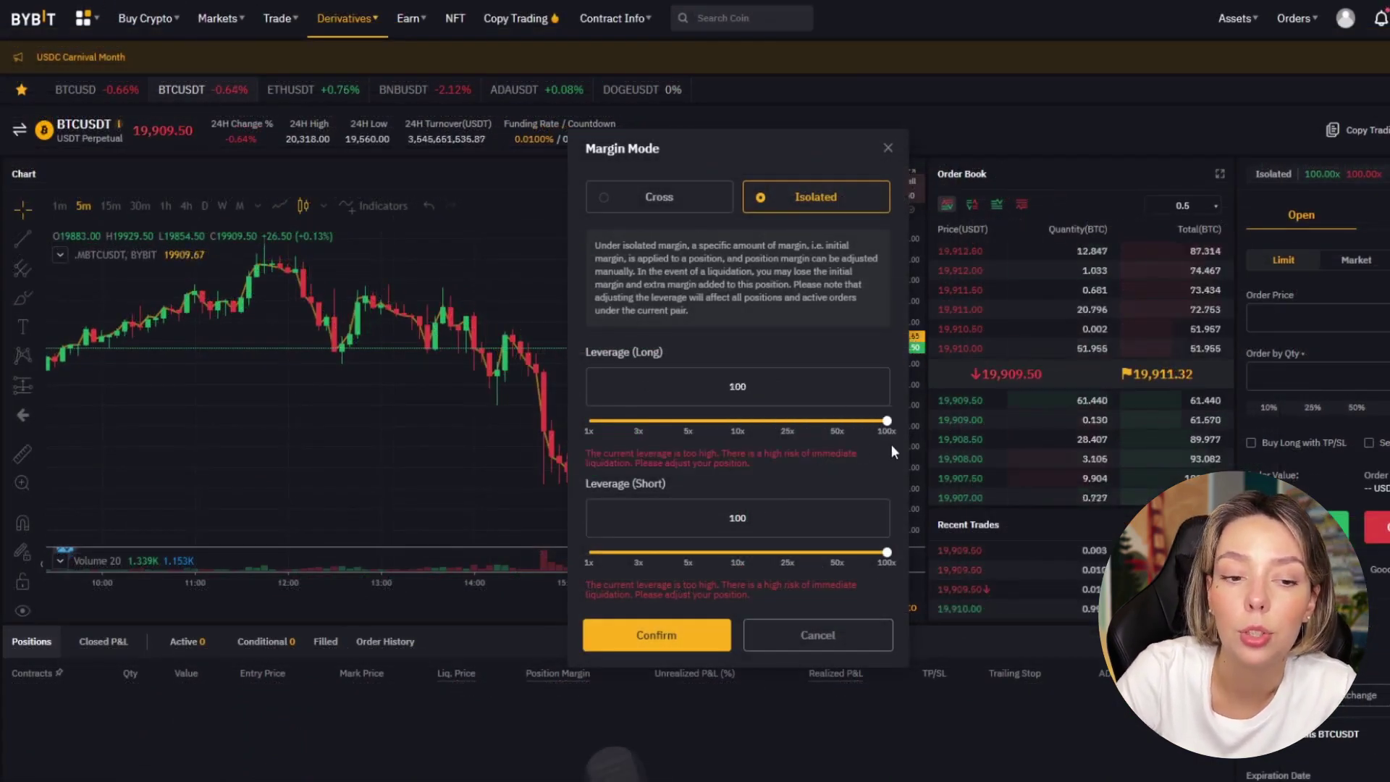
# Step: Open the Deposit Blast-Off: Summer Reloaded promotion and highlight its $4,000 headline
pyautogui.scroll(-5, 883, 417)
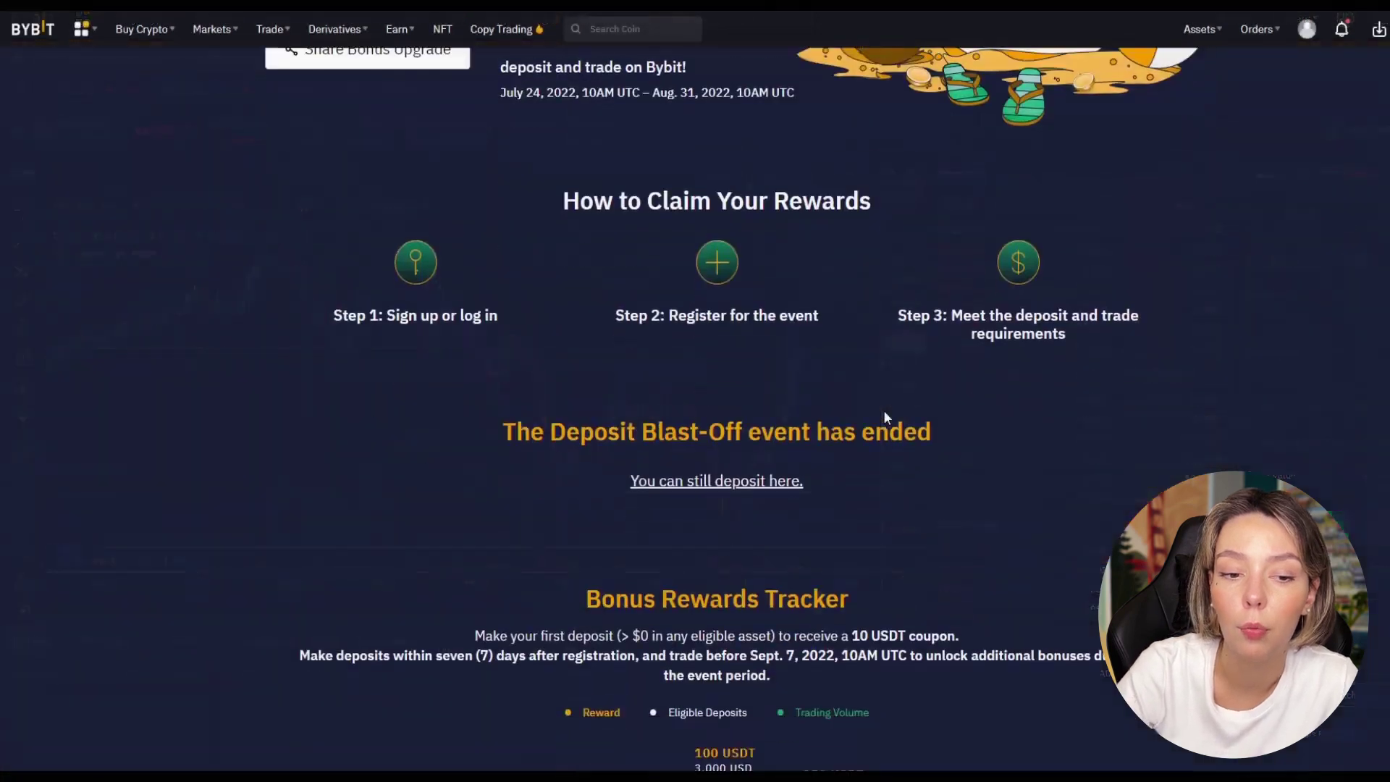
pyautogui.scroll(5, 884, 411)
pyautogui.moveTo(427, 195); pyautogui.dragTo(692, 226)
pyautogui.click(856, 215)
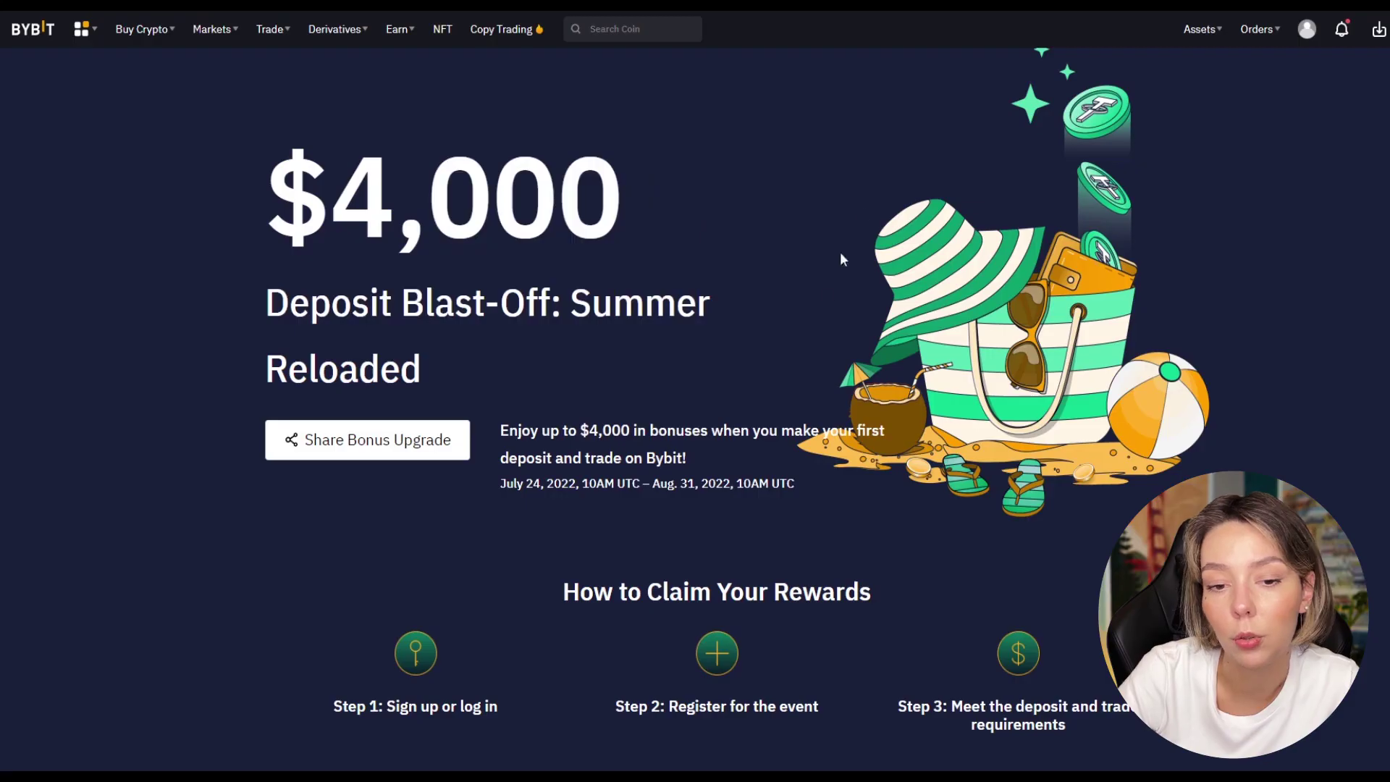
pyautogui.scroll(-5, 806, 359)
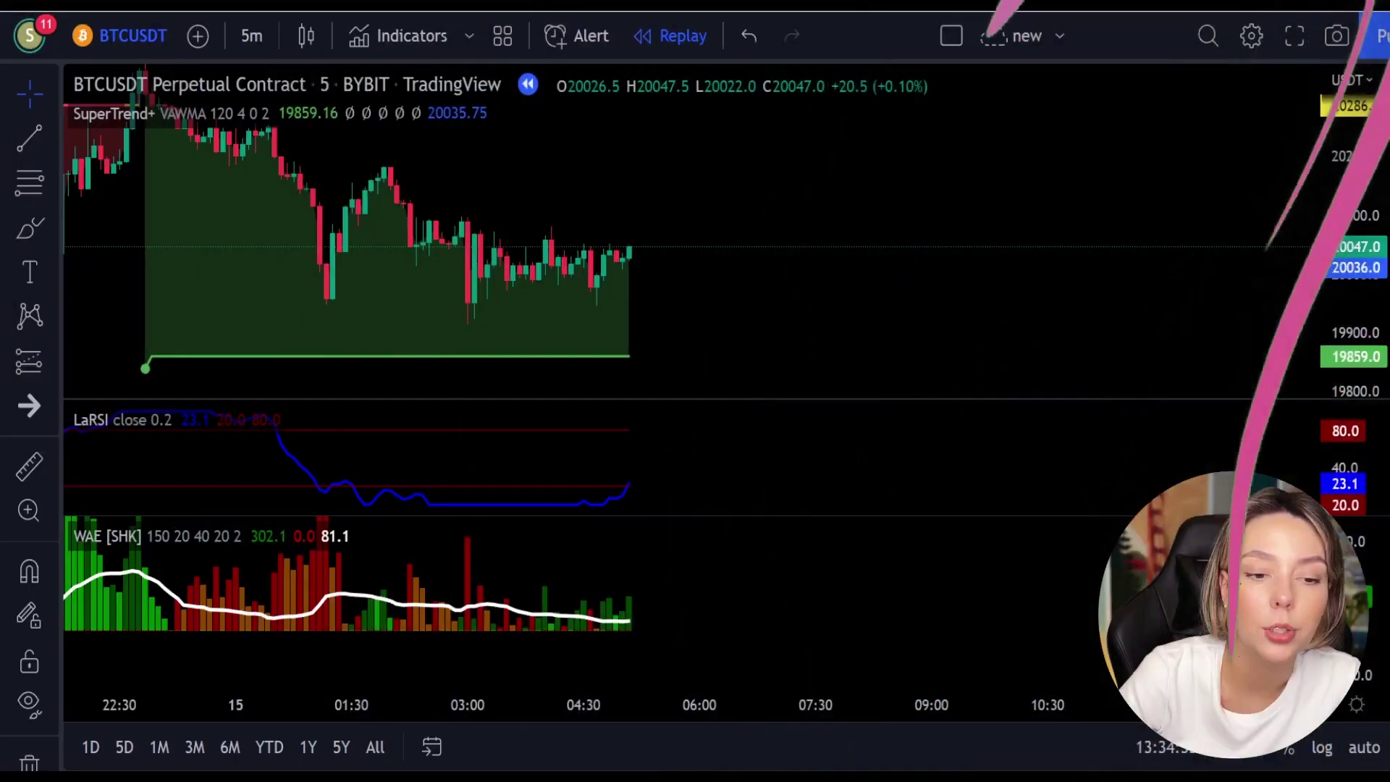
# Step: Circle the latest LaRSI and WAE readings in red with the Brush, then undo
pyautogui.click(20, 225)
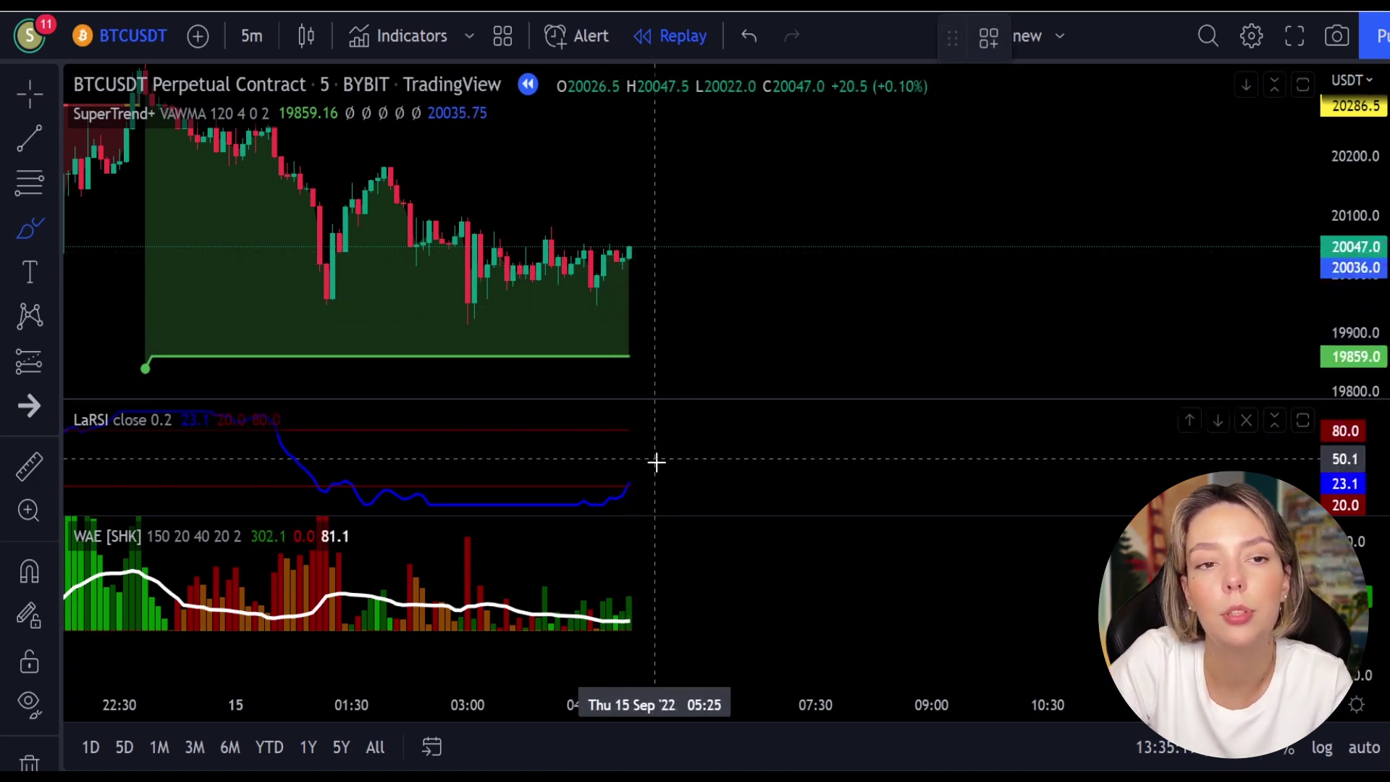
pyautogui.moveTo(645, 474); pyautogui.dragTo(628, 493)
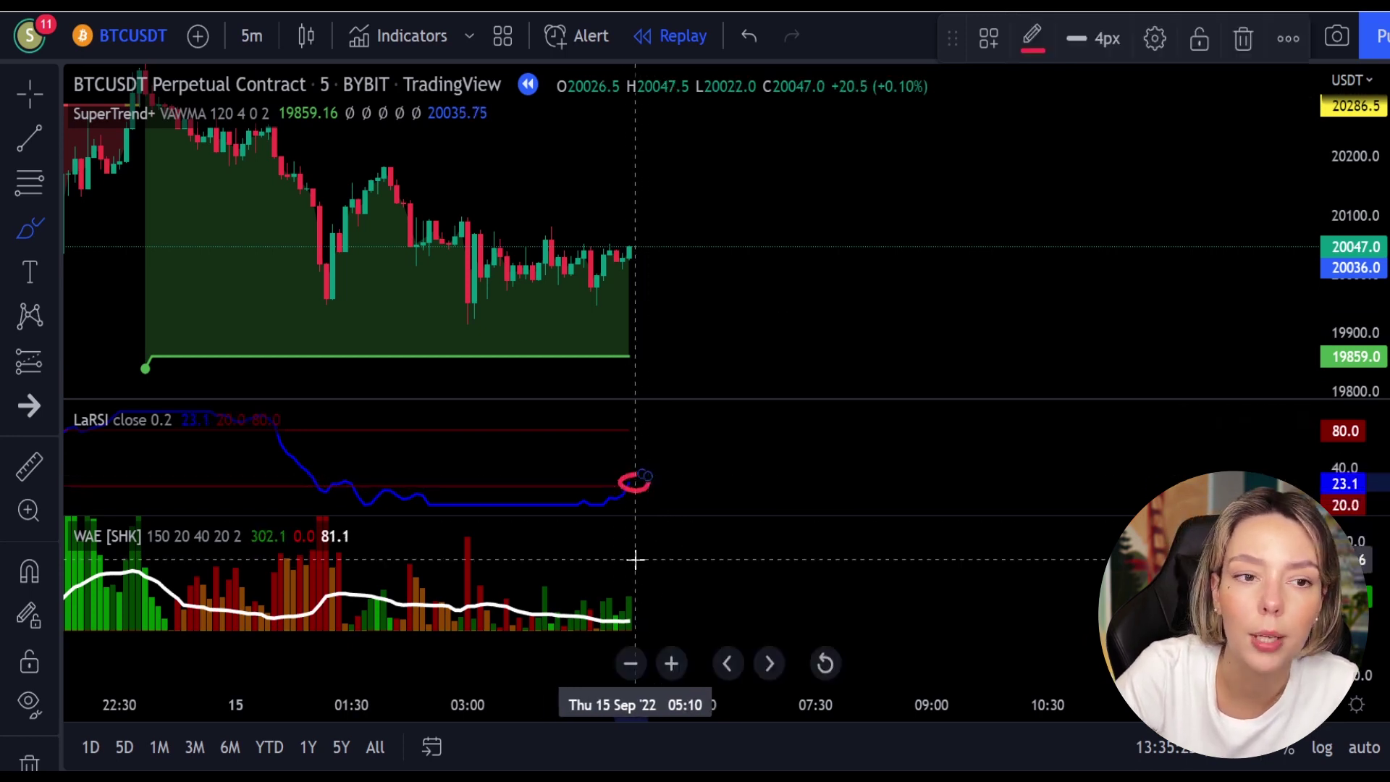
pyautogui.moveTo(631, 570); pyautogui.dragTo(643, 603)
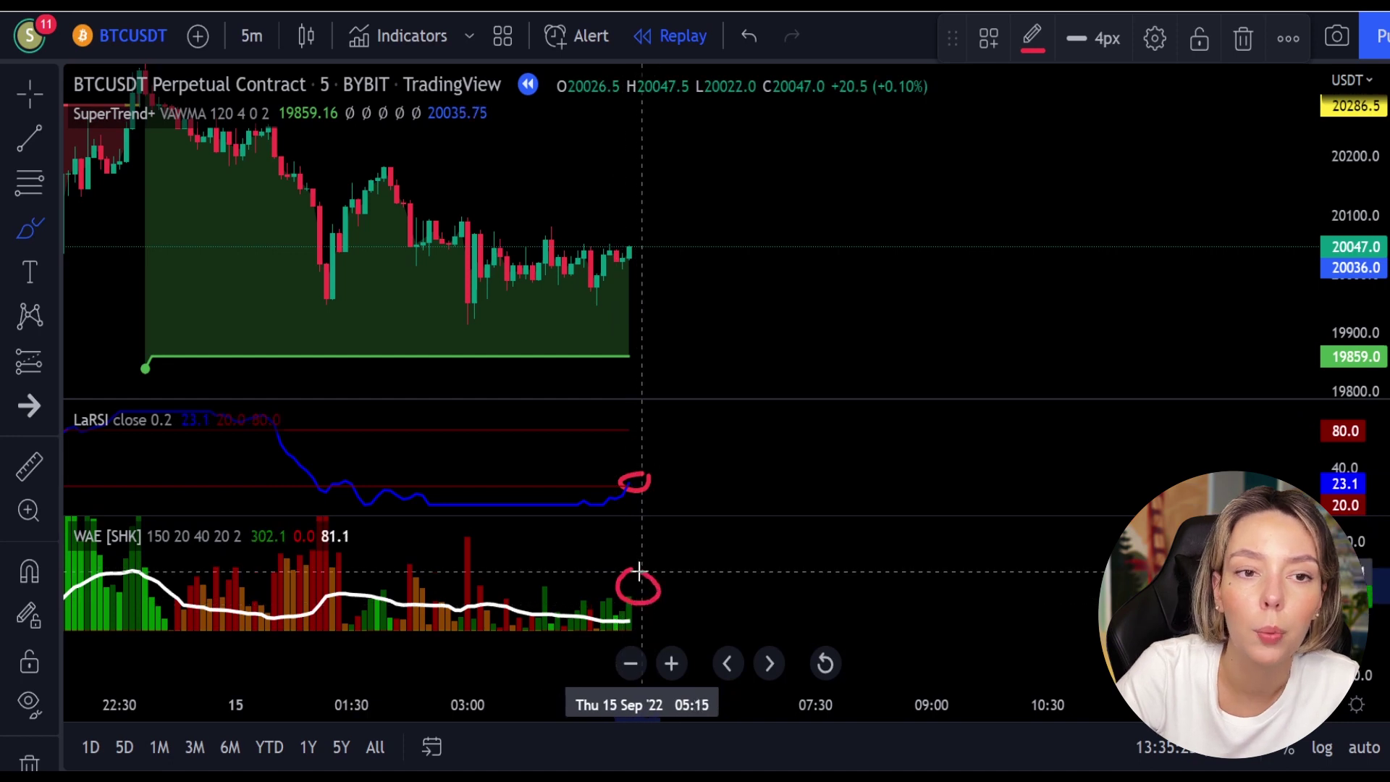
pyautogui.hotkey('ctrl', 'z')
pyautogui.hotkey('ctrl', 'z')
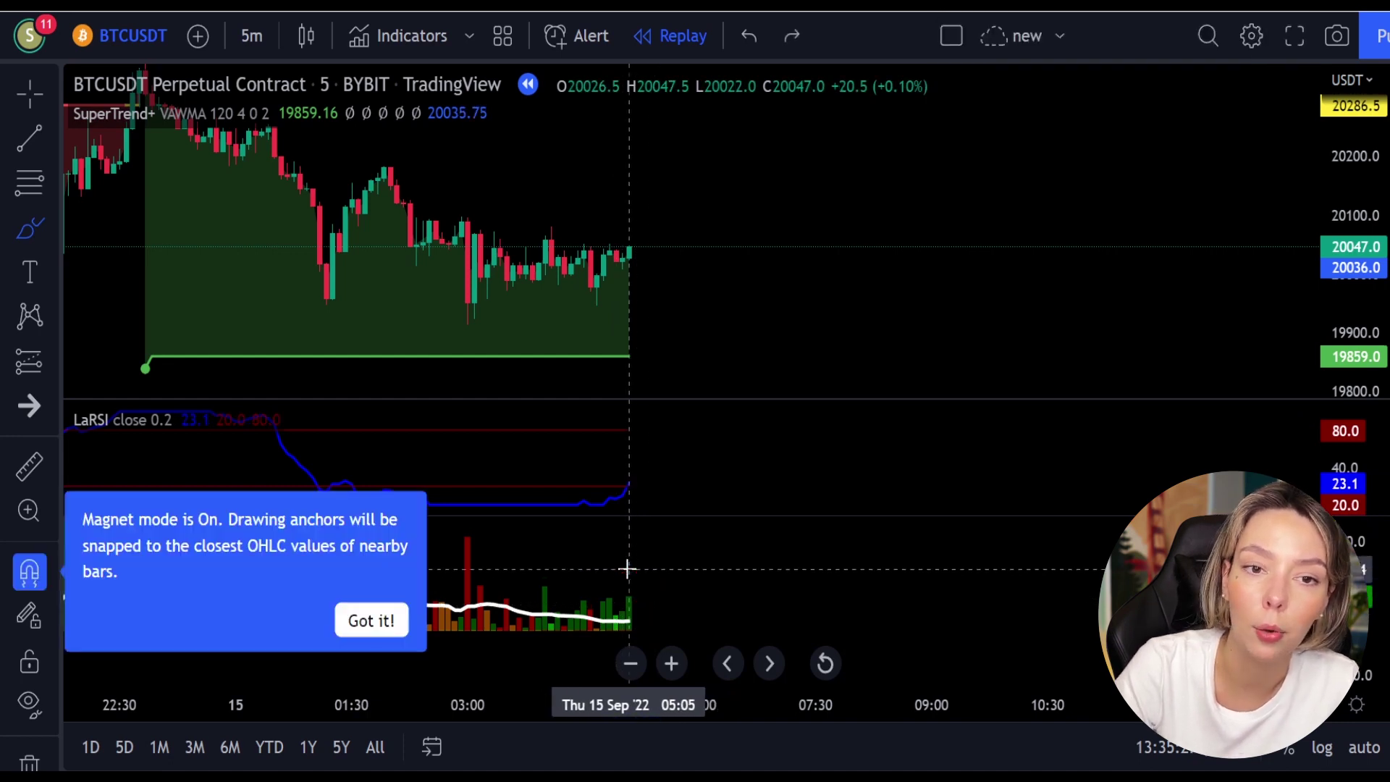
# Step: Place a long position at entry 20047 with stop 19908 and target 20253.5
pyautogui.click(31, 368)
pyautogui.click(635, 248)
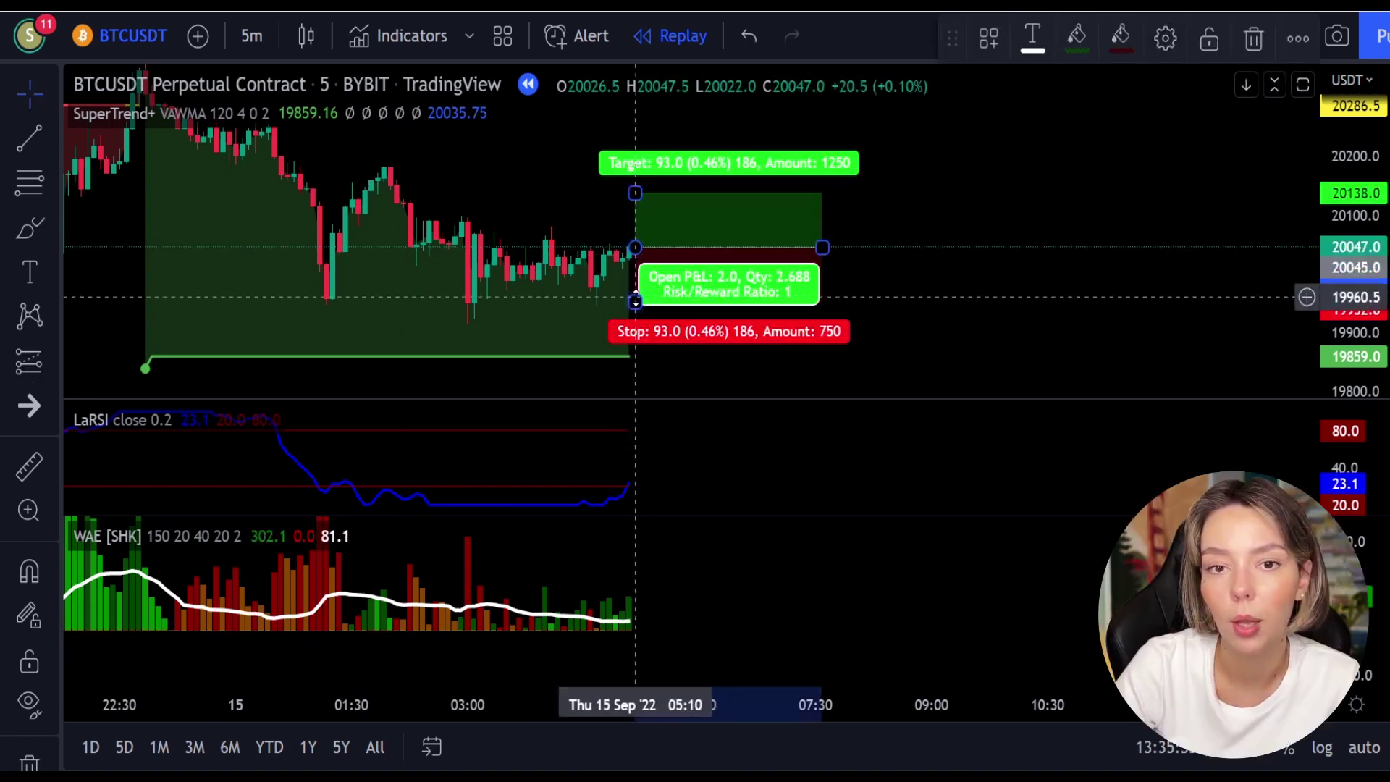
pyautogui.moveTo(635, 299); pyautogui.dragTo(635, 328)
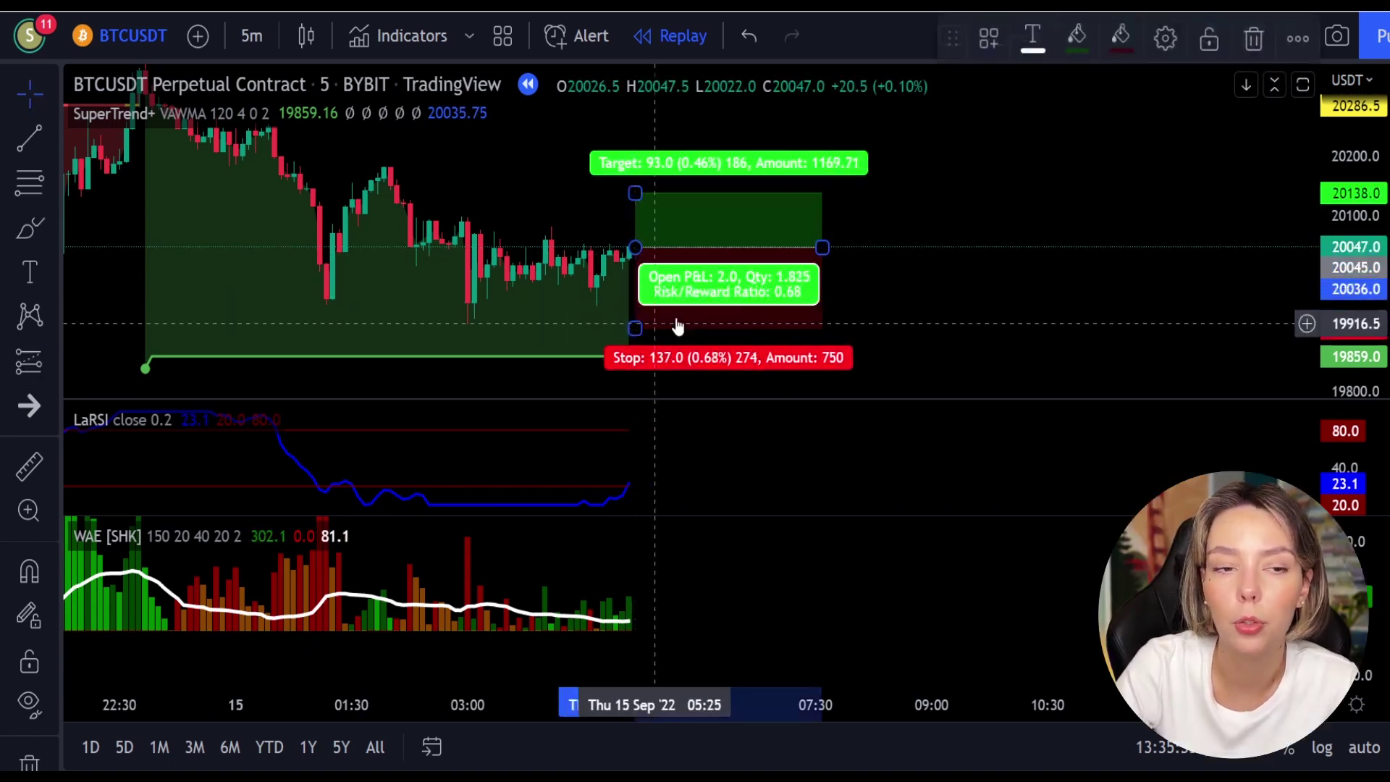
pyautogui.click(881, 227)
pyautogui.moveTo(881, 226)
pyautogui.mouseDown()
pyautogui.moveTo(850, 321)
pyautogui.moveTo(844, 283)
pyautogui.mouseUp()
pyautogui.click(760, 282)
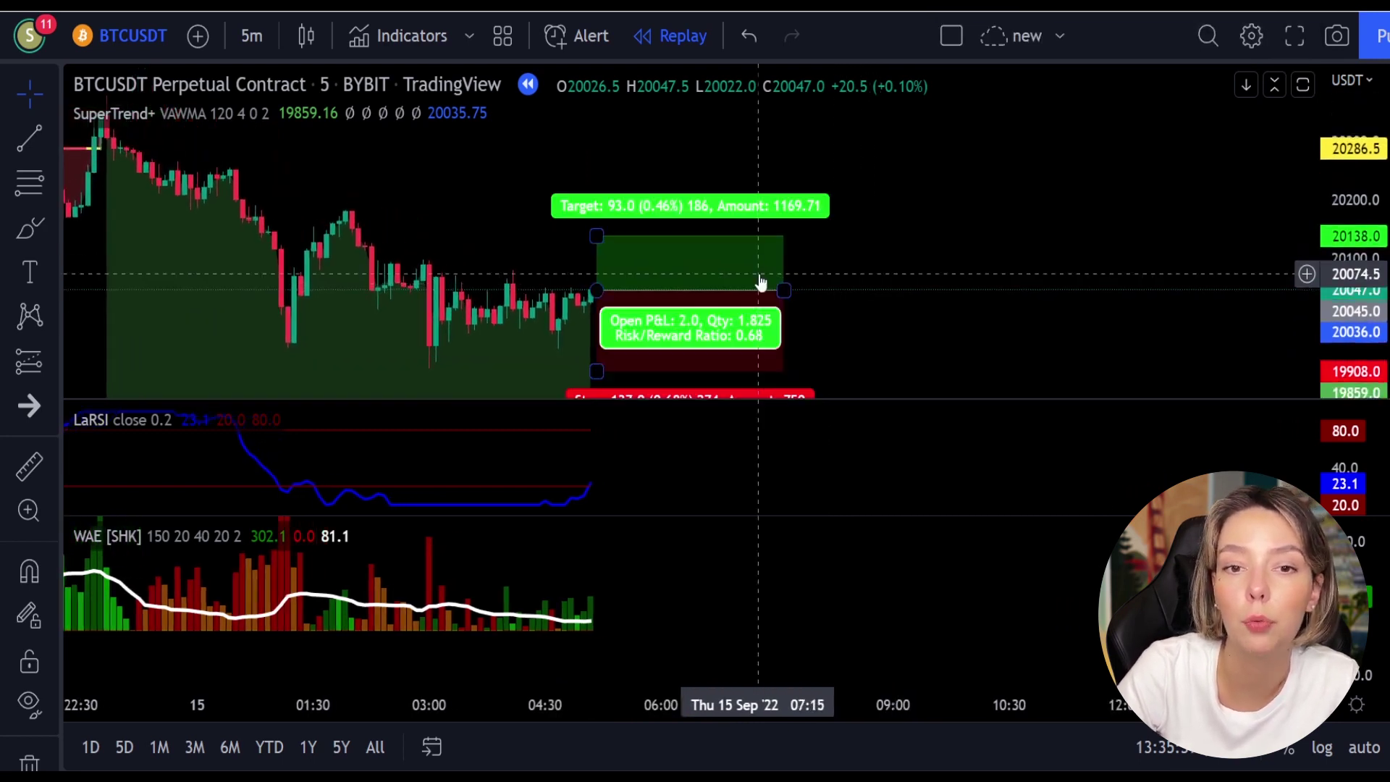
pyautogui.moveTo(595, 236); pyautogui.dragTo(613, 168)
pyautogui.click(828, 223)
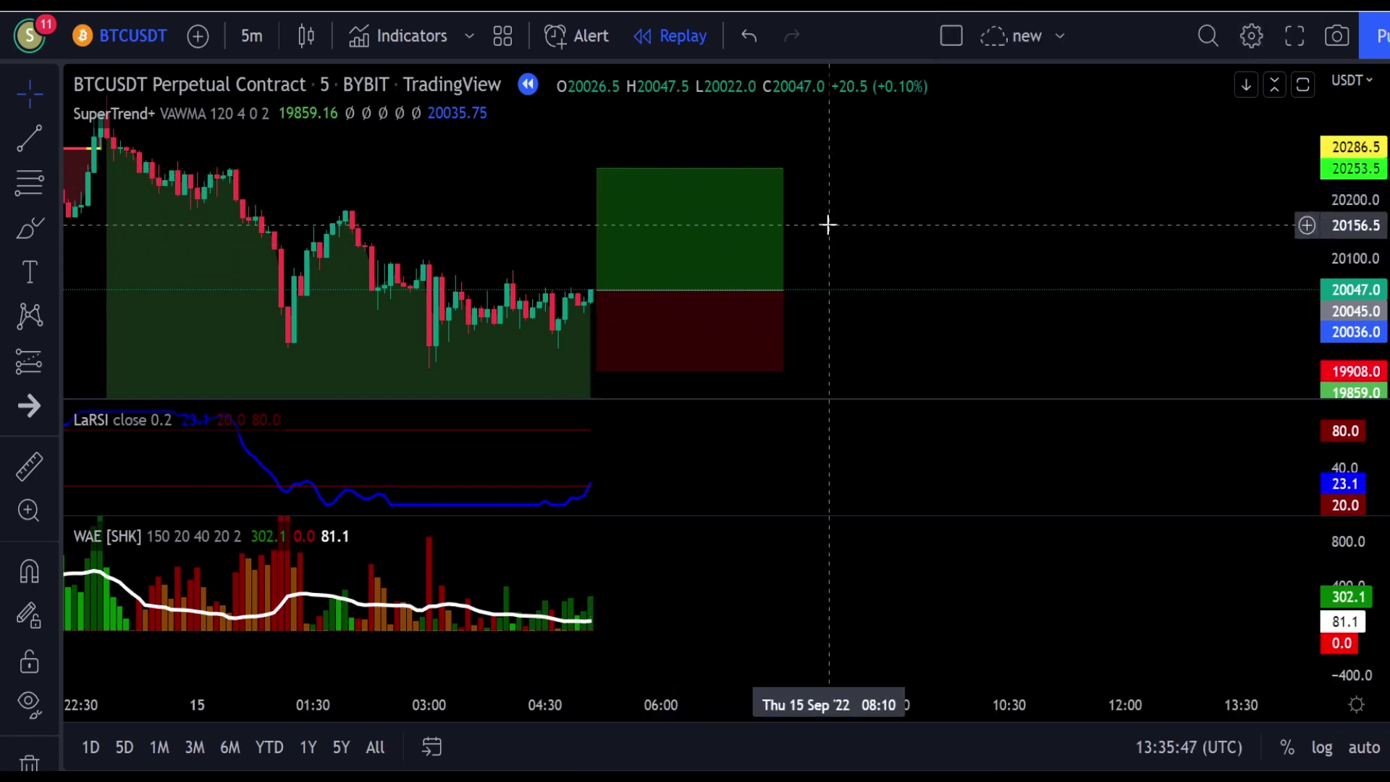
# Step: Replay bars forward until the long position closes with 208.5 profit
pyautogui.click(673, 663)
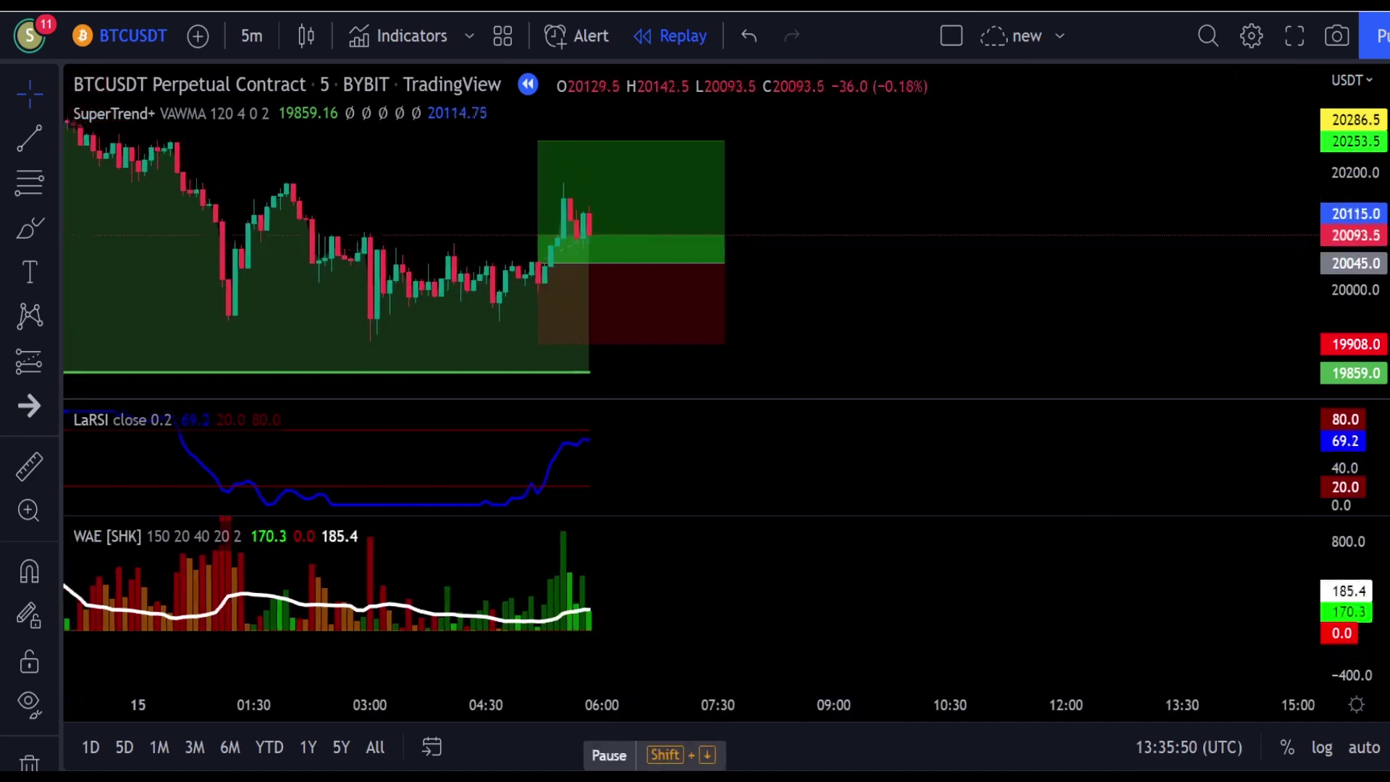
pyautogui.hotkey('shift', 'Down')
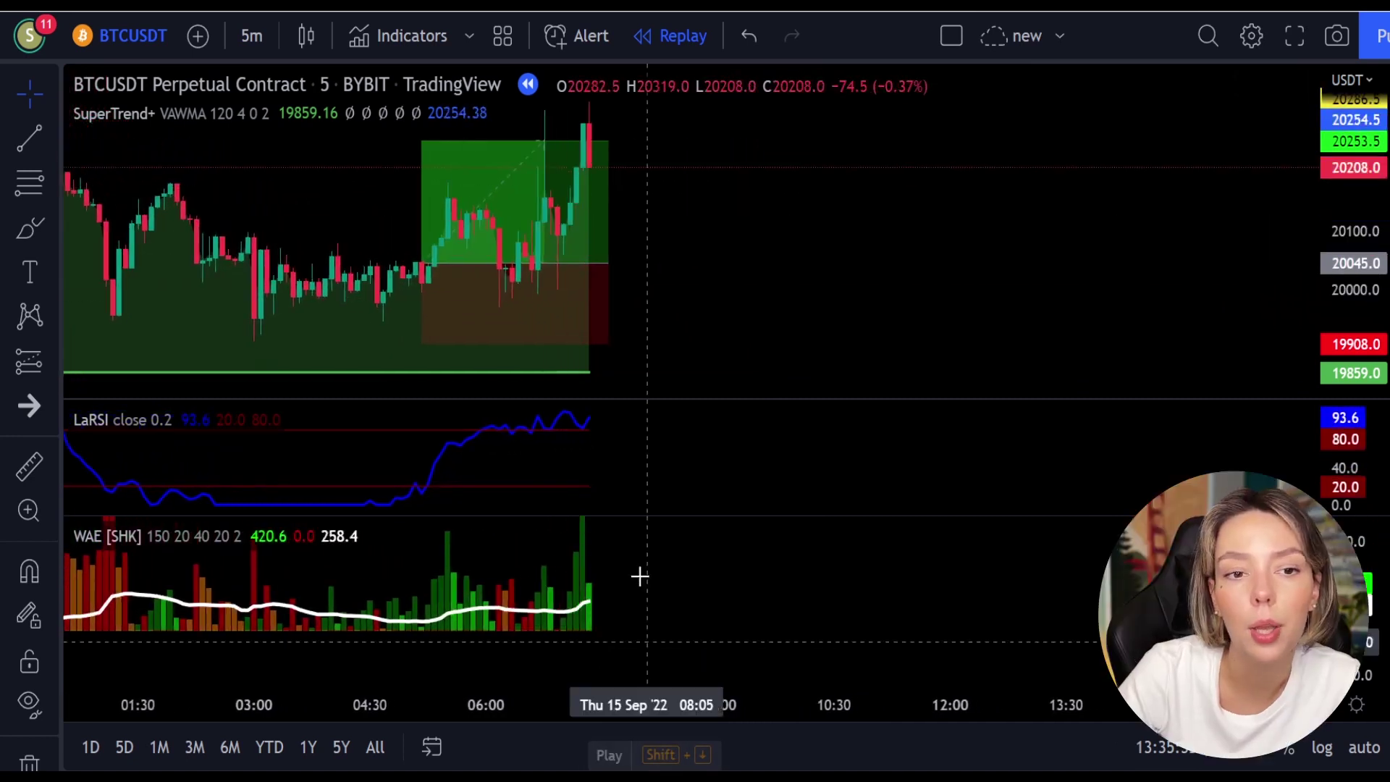
pyautogui.click(561, 170)
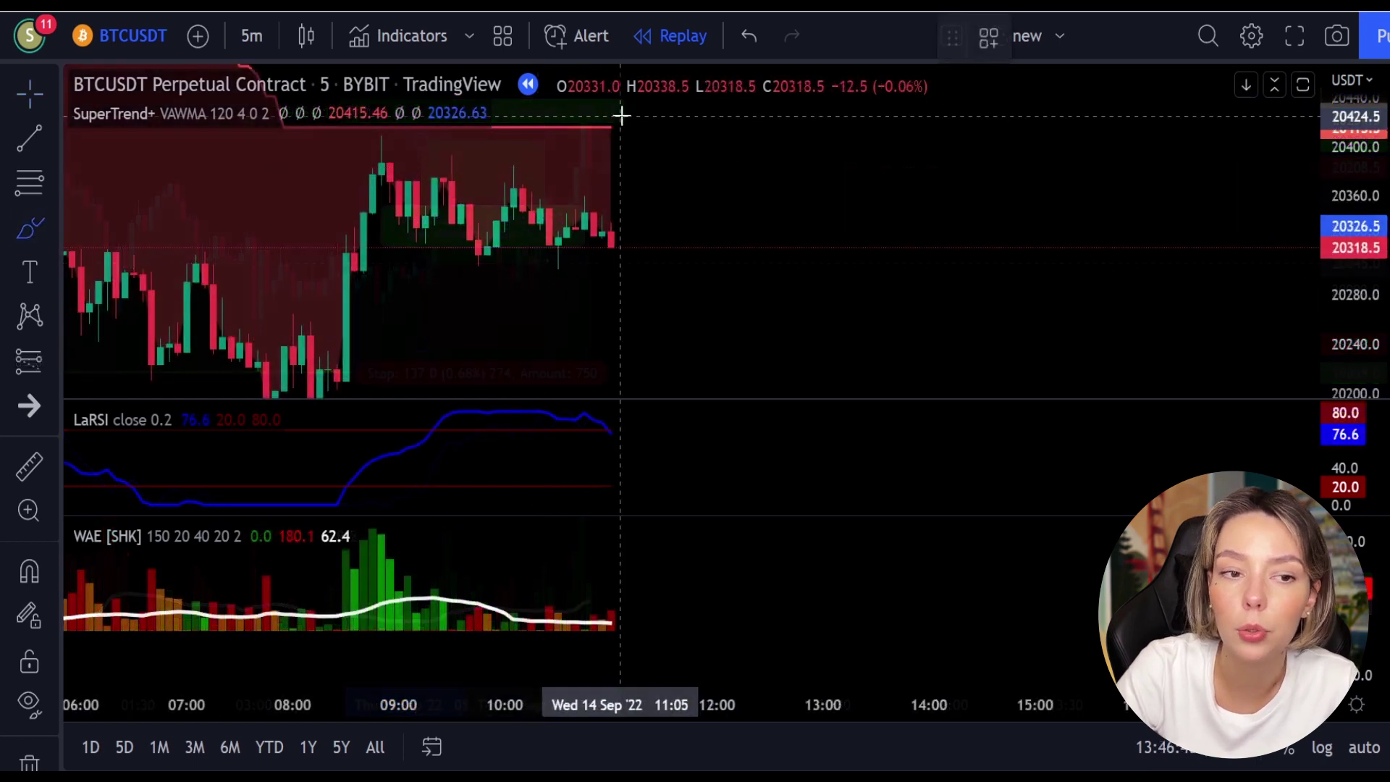
# Step: Circle the latest candles, WAE bars and LaRSI in red, undoing the LaRSI circle
pyautogui.moveTo(615, 116)
pyautogui.mouseDown()
pyautogui.moveTo(571, 118)
pyautogui.moveTo(608, 199)
pyautogui.moveTo(661, 109)
pyautogui.moveTo(603, 125)
pyautogui.mouseUp()
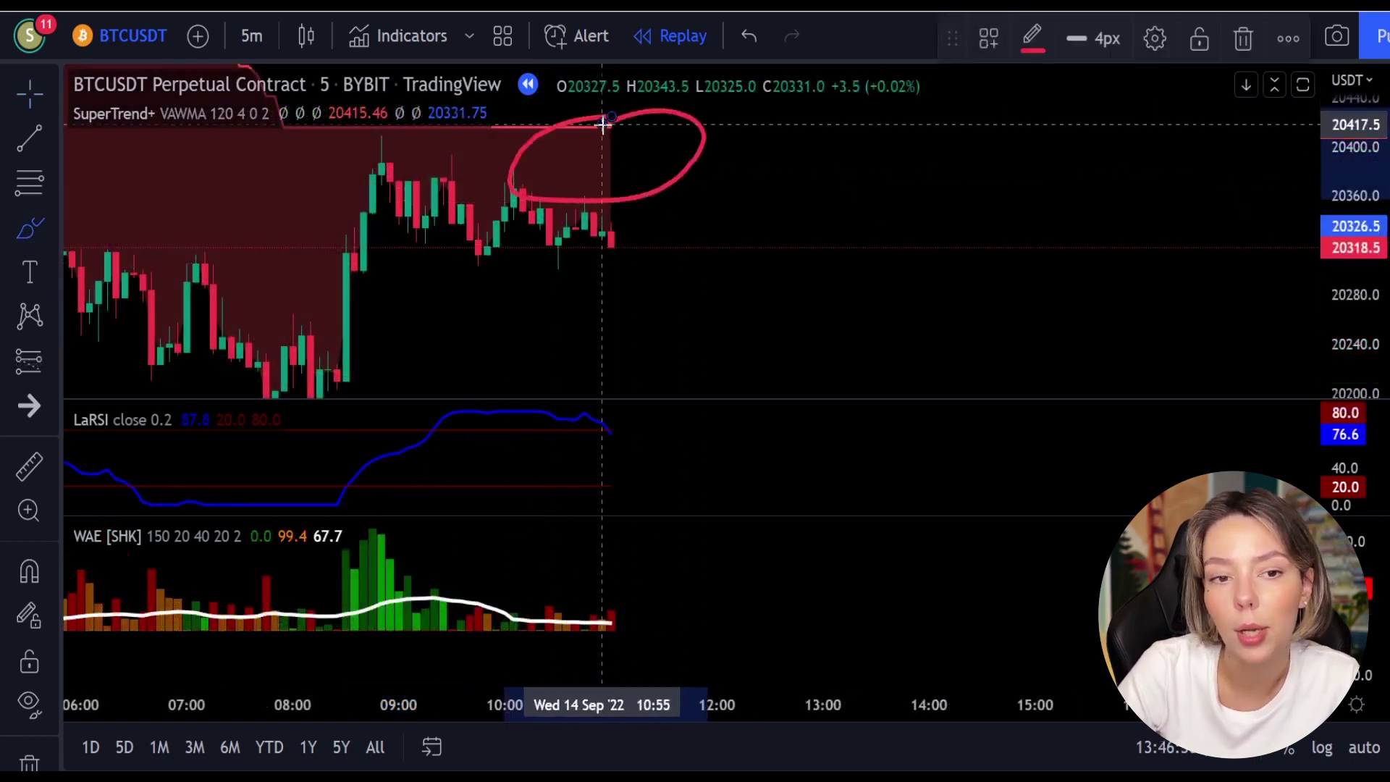
pyautogui.moveTo(623, 582)
pyautogui.mouseDown()
pyautogui.moveTo(559, 598)
pyautogui.moveTo(602, 627)
pyautogui.moveTo(642, 600)
pyautogui.moveTo(615, 582)
pyautogui.mouseUp()
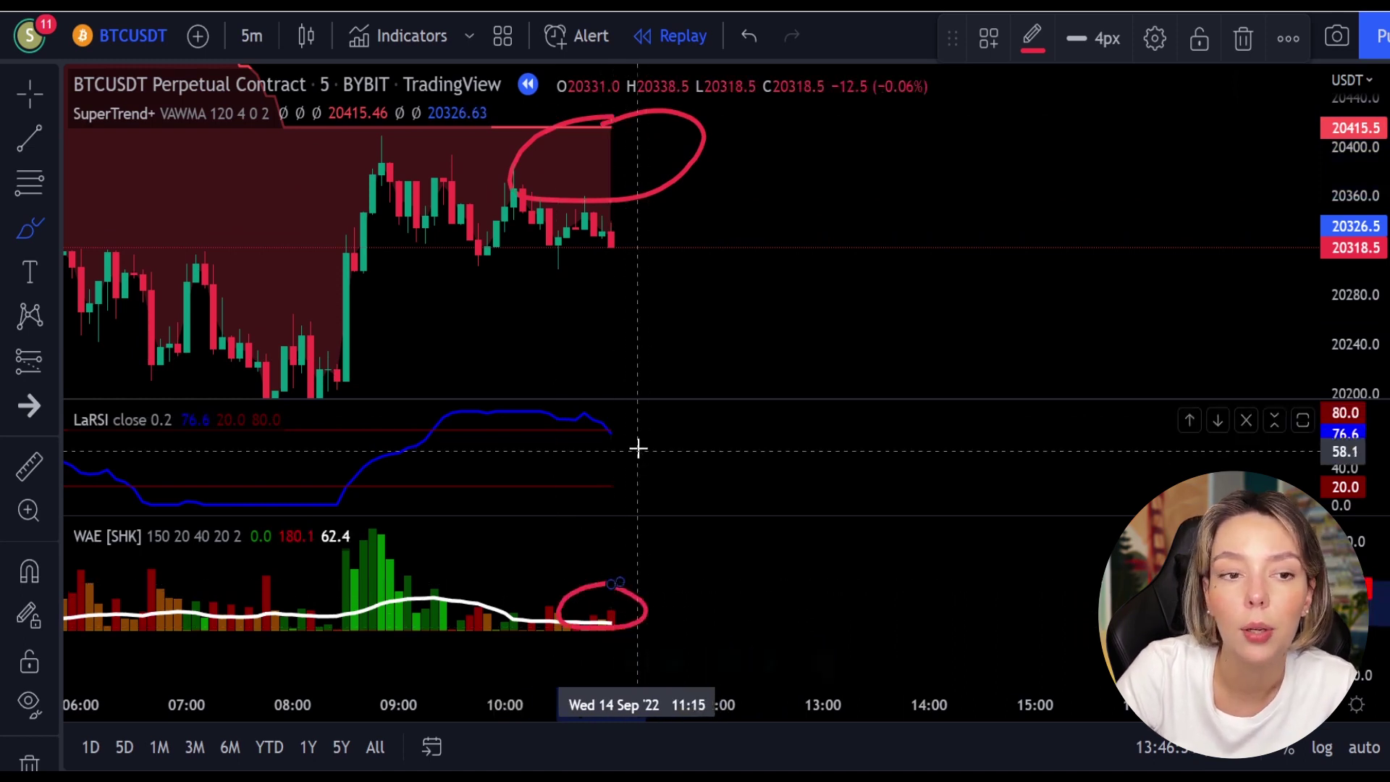
pyautogui.moveTo(626, 420)
pyautogui.mouseDown()
pyautogui.moveTo(592, 436)
pyautogui.moveTo(630, 432)
pyautogui.mouseUp()
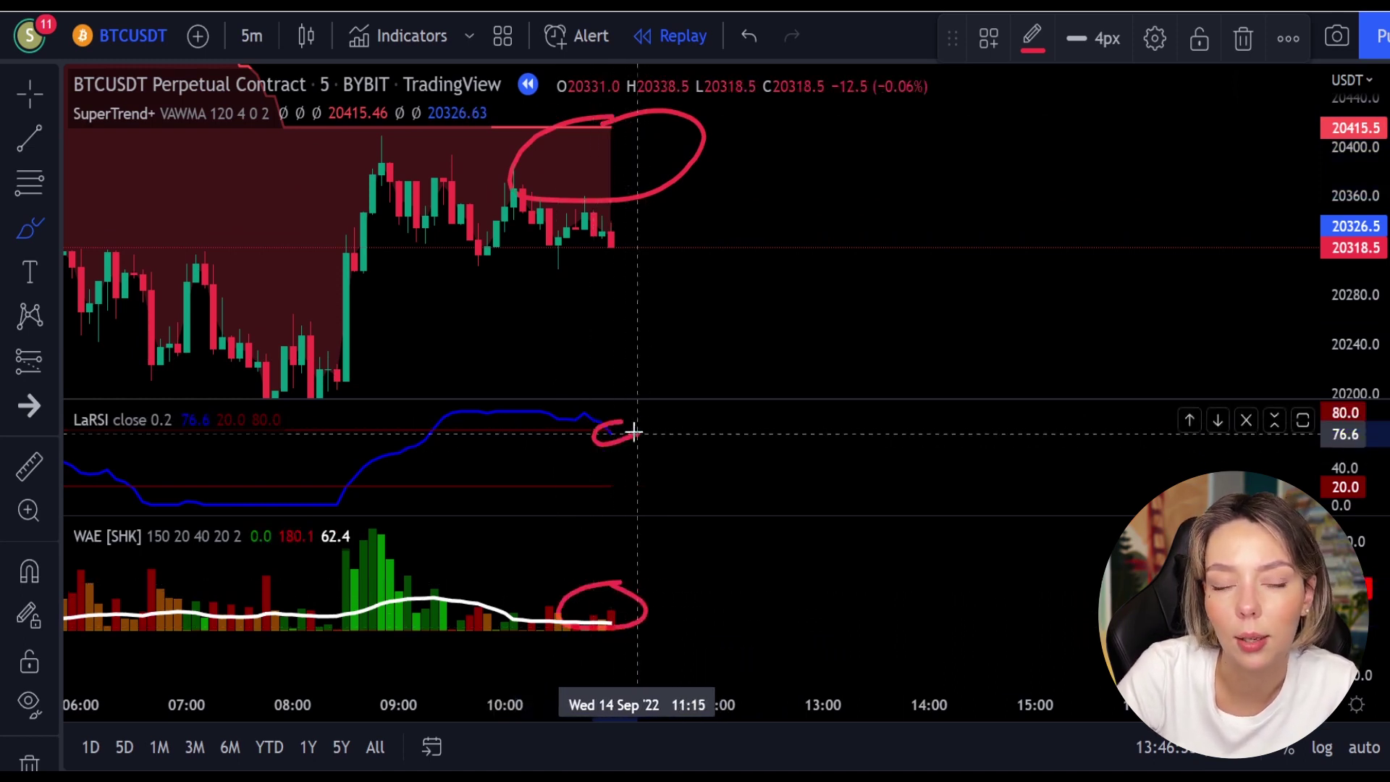
pyautogui.hotkey('ctrl', 'z')
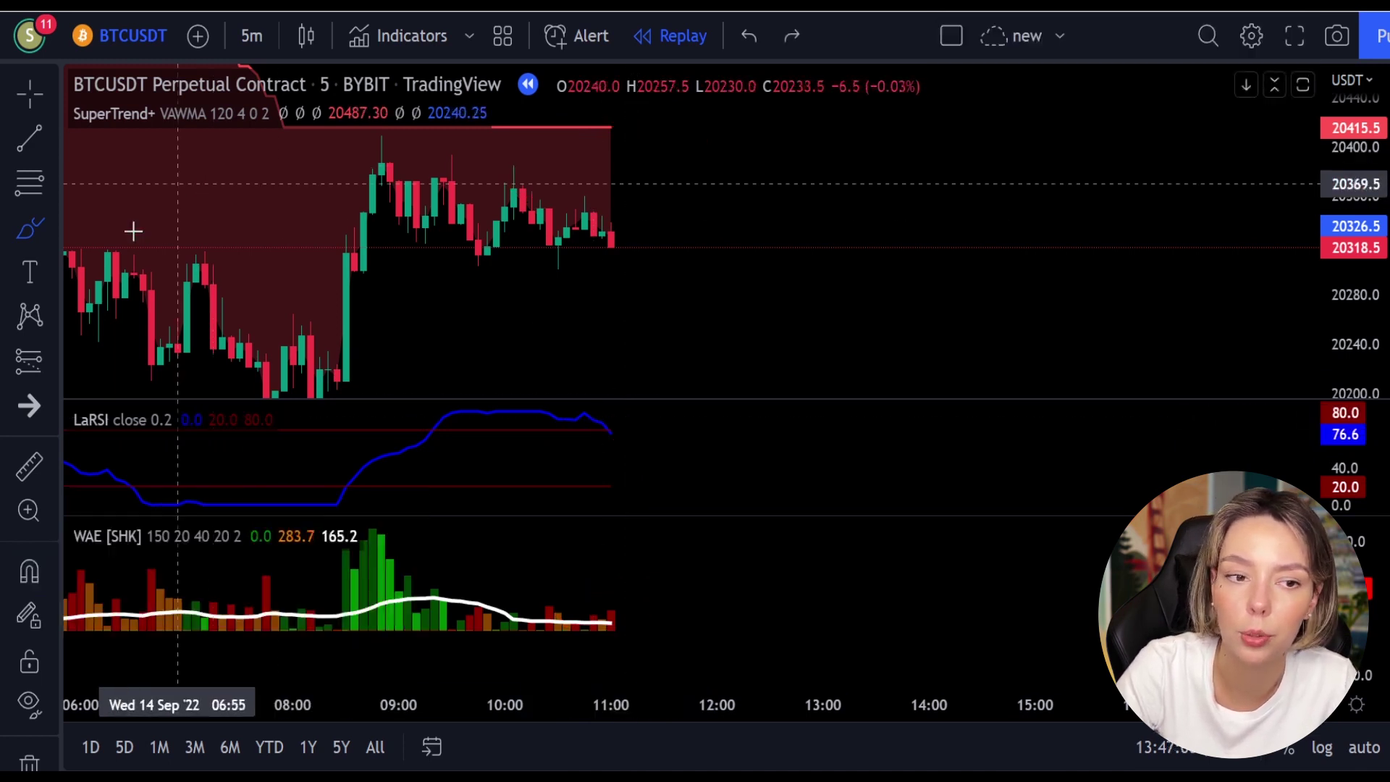
# Step: Place a short position at 20330.5 with a 31.0 stop and 20284 target
pyautogui.click(28, 367)
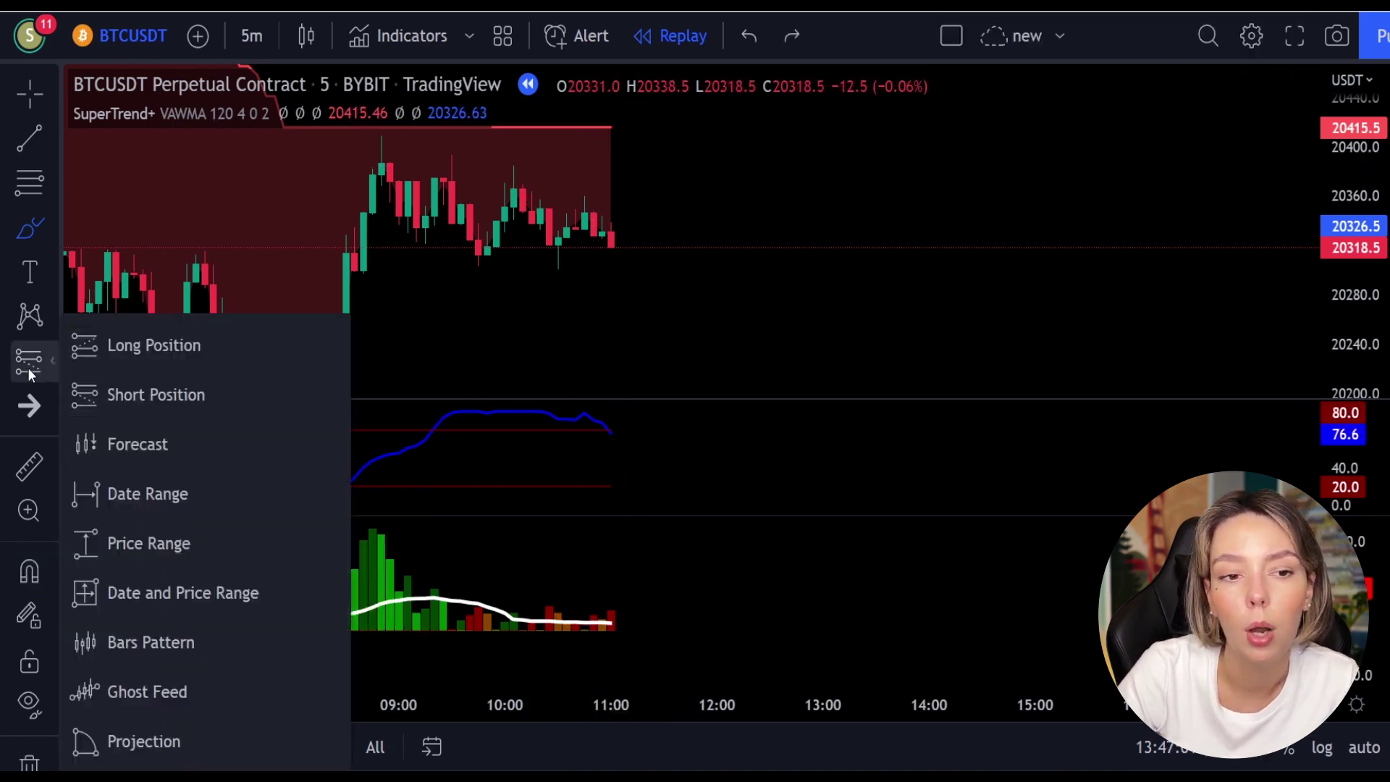
pyautogui.click(152, 392)
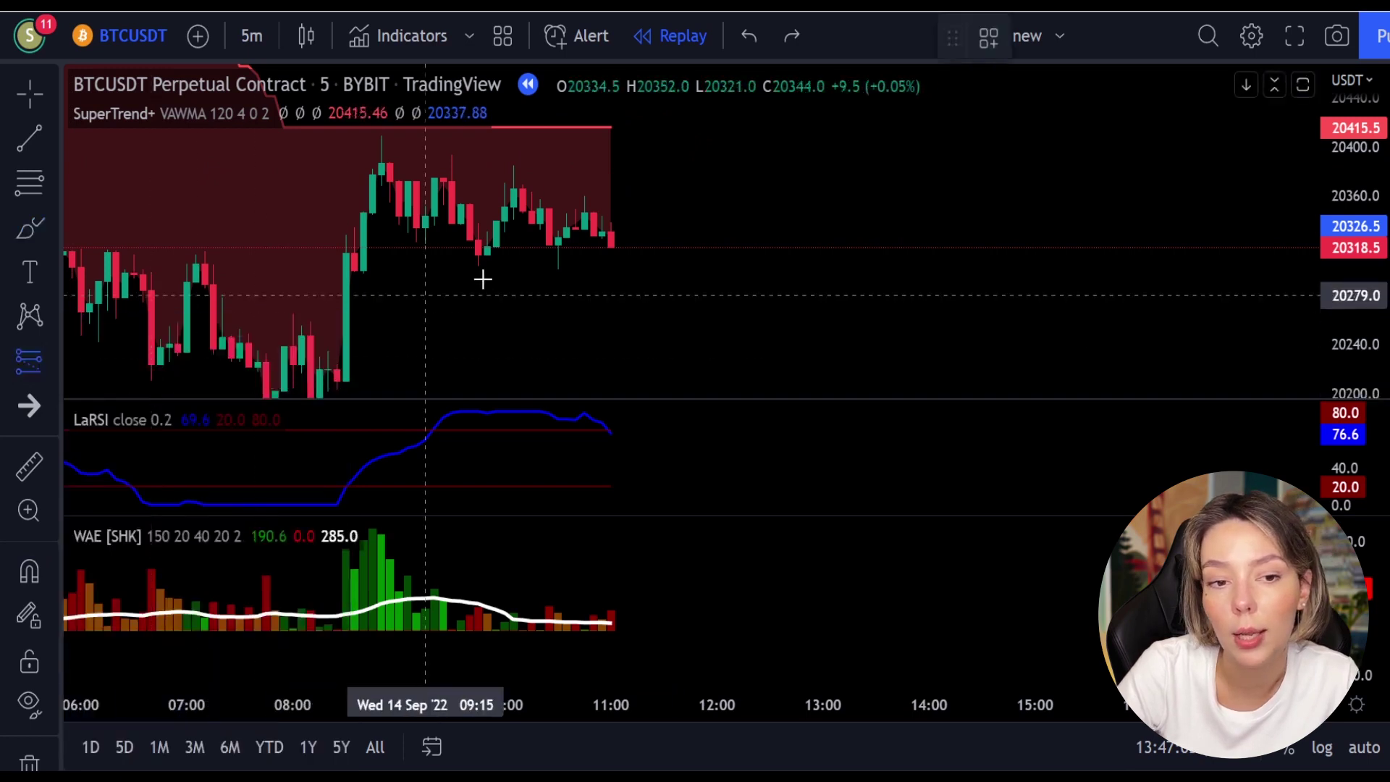
pyautogui.click(616, 233)
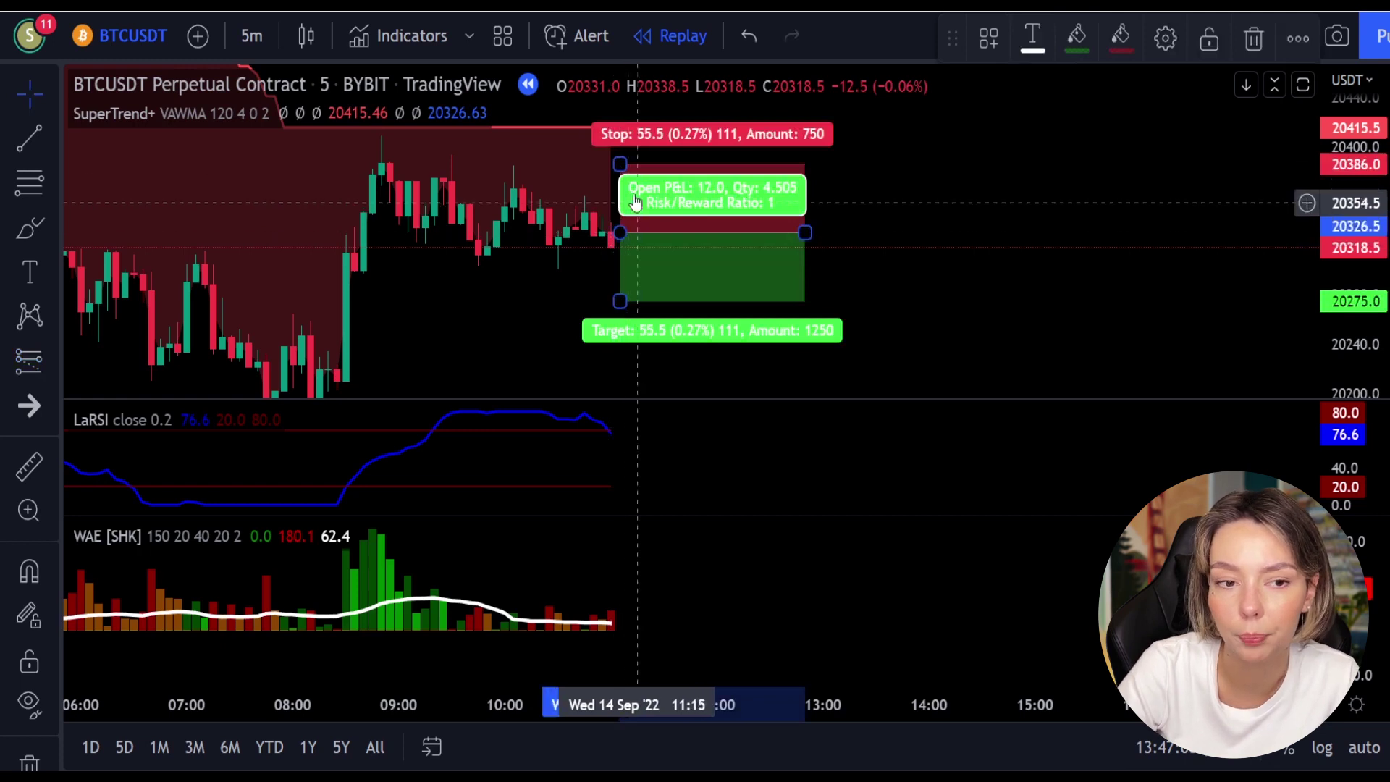
pyautogui.moveTo(622, 149); pyautogui.dragTo(623, 205)
pyautogui.moveTo(619, 301); pyautogui.dragTo(619, 284)
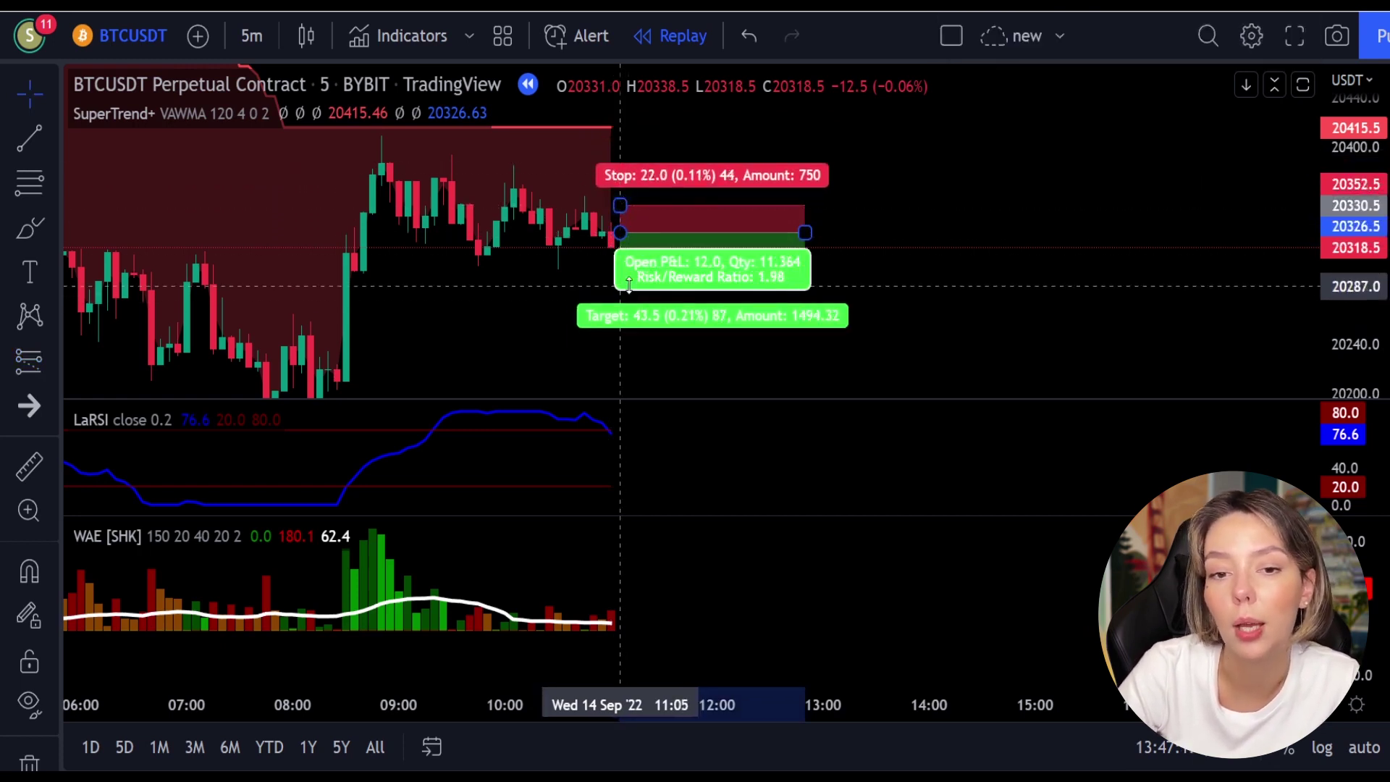
pyautogui.moveTo(624, 205); pyautogui.dragTo(624, 194)
pyautogui.moveTo(621, 281); pyautogui.dragTo(620, 290)
pyautogui.moveTo(805, 233); pyautogui.dragTo(887, 227)
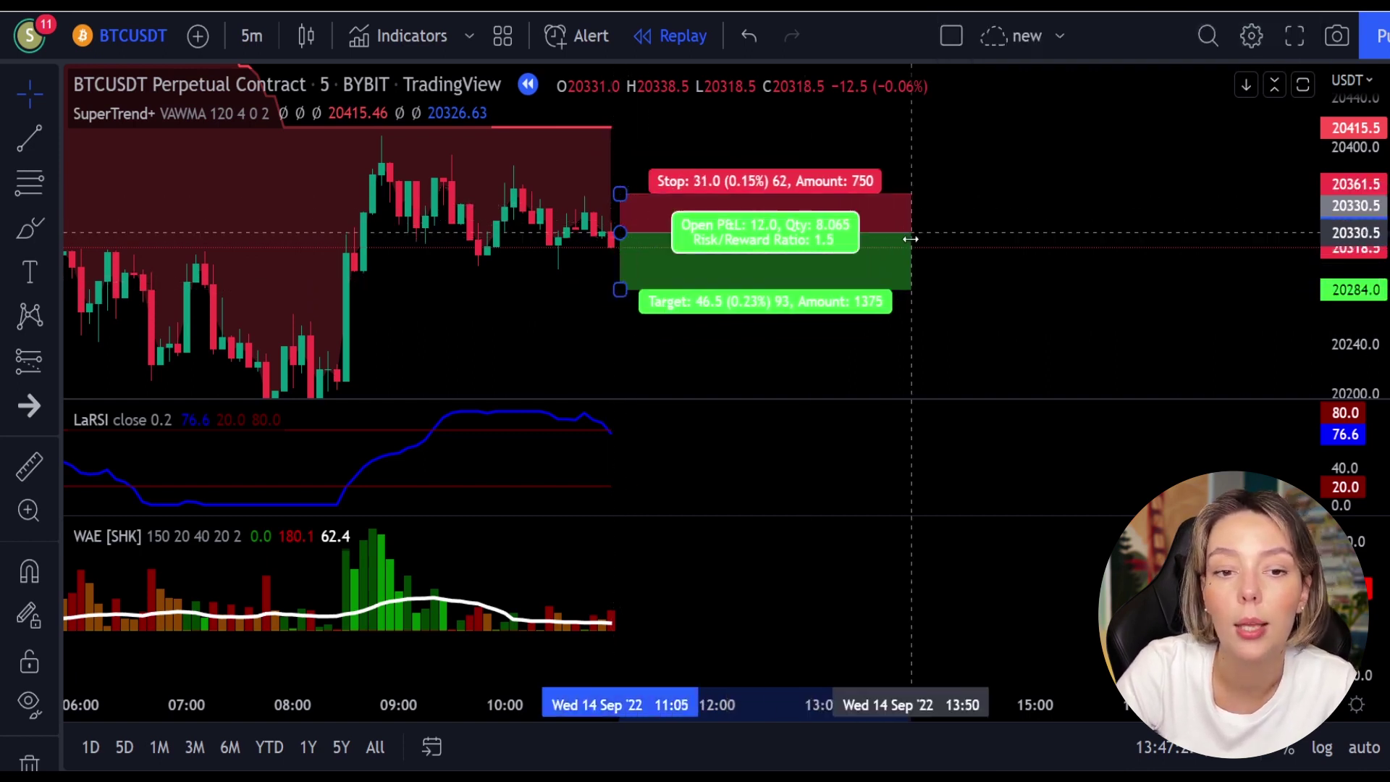
# Step: Replay until the short closes for 46.5 profit, then narrow its box
pyautogui.click(609, 769)
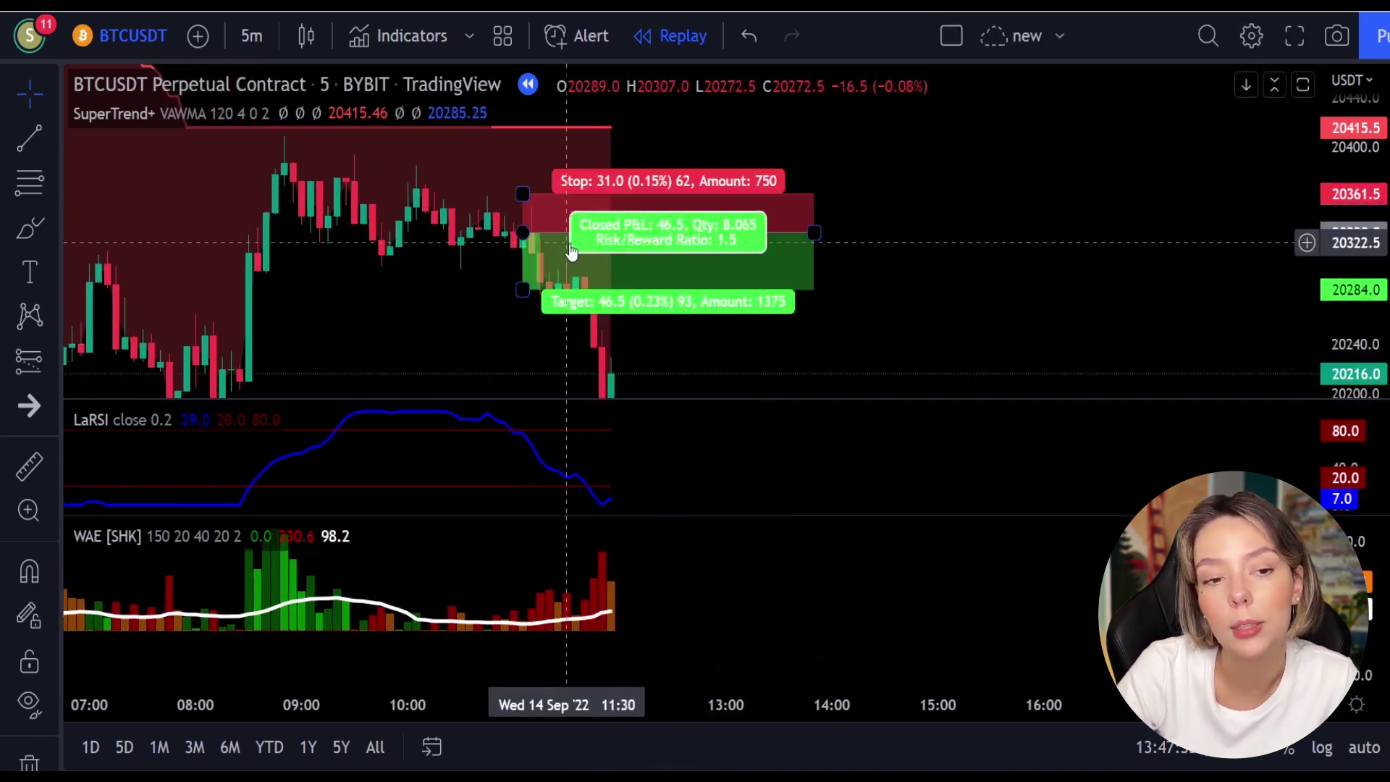
pyautogui.click(812, 234)
pyautogui.moveTo(812, 234); pyautogui.dragTo(540, 287)
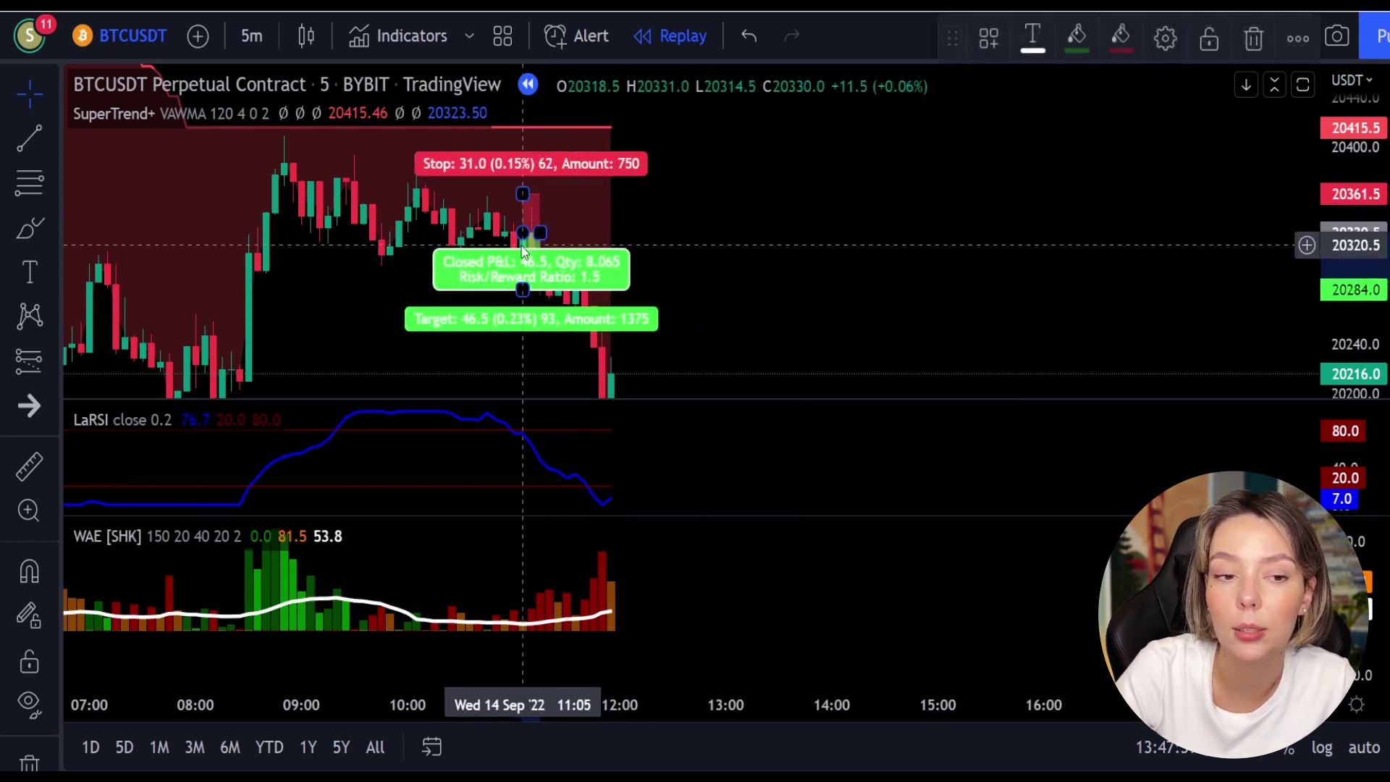
pyautogui.click(774, 165)
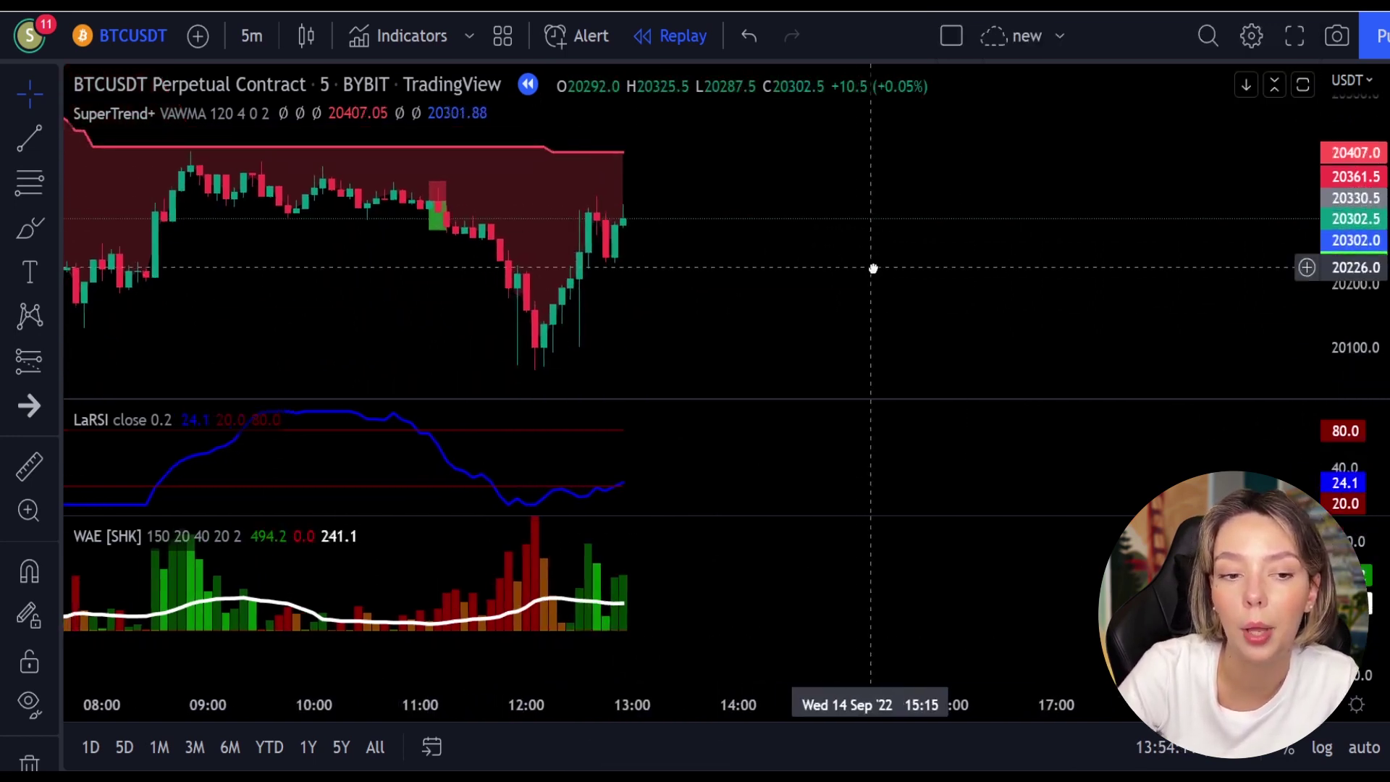
# Step: Circle the WAE bars, LaRSI end and SuperTrend highs in red, and sketch a cross
pyautogui.moveTo(639, 534)
pyautogui.mouseDown()
pyautogui.moveTo(564, 569)
pyautogui.moveTo(652, 585)
pyautogui.mouseUp()
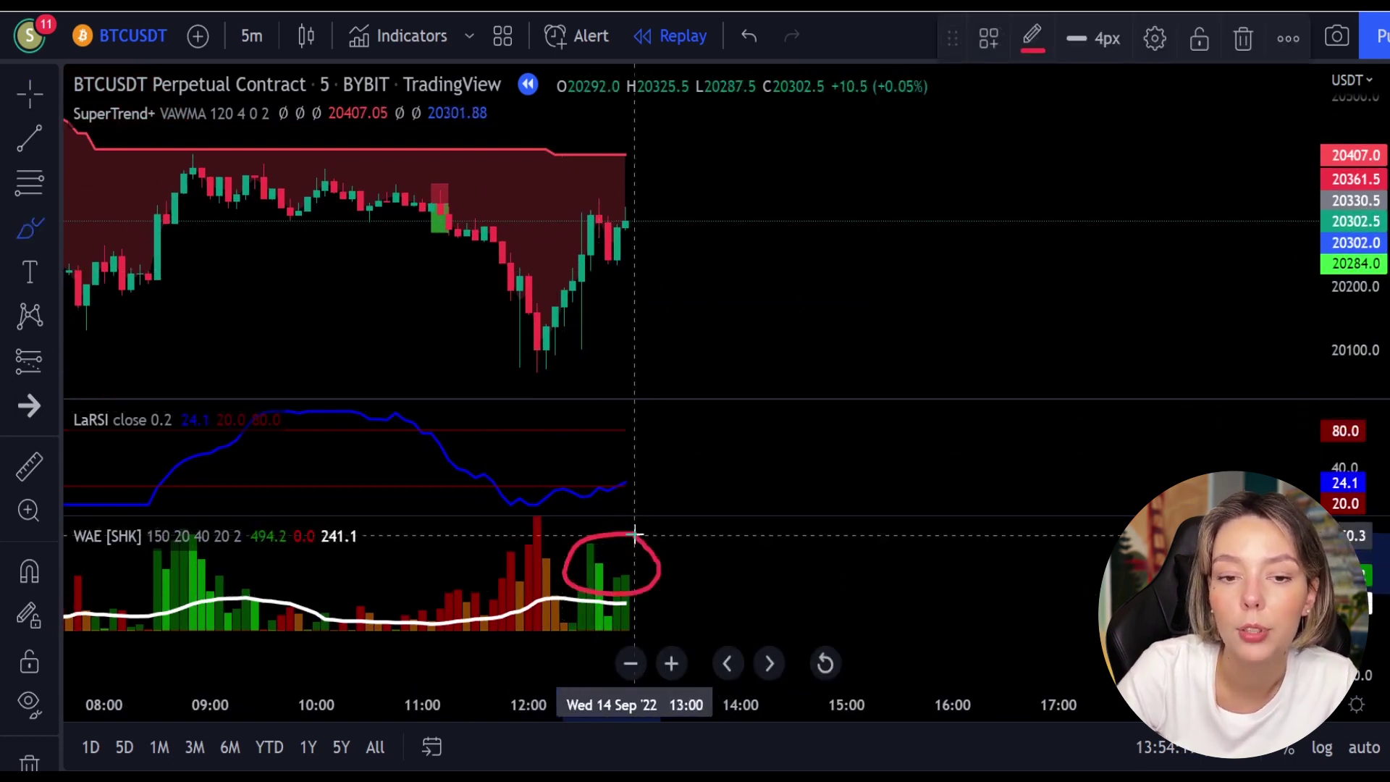
pyautogui.moveTo(638, 458)
pyautogui.mouseDown()
pyautogui.moveTo(610, 467)
pyautogui.moveTo(653, 497)
pyautogui.moveTo(632, 449)
pyautogui.mouseUp()
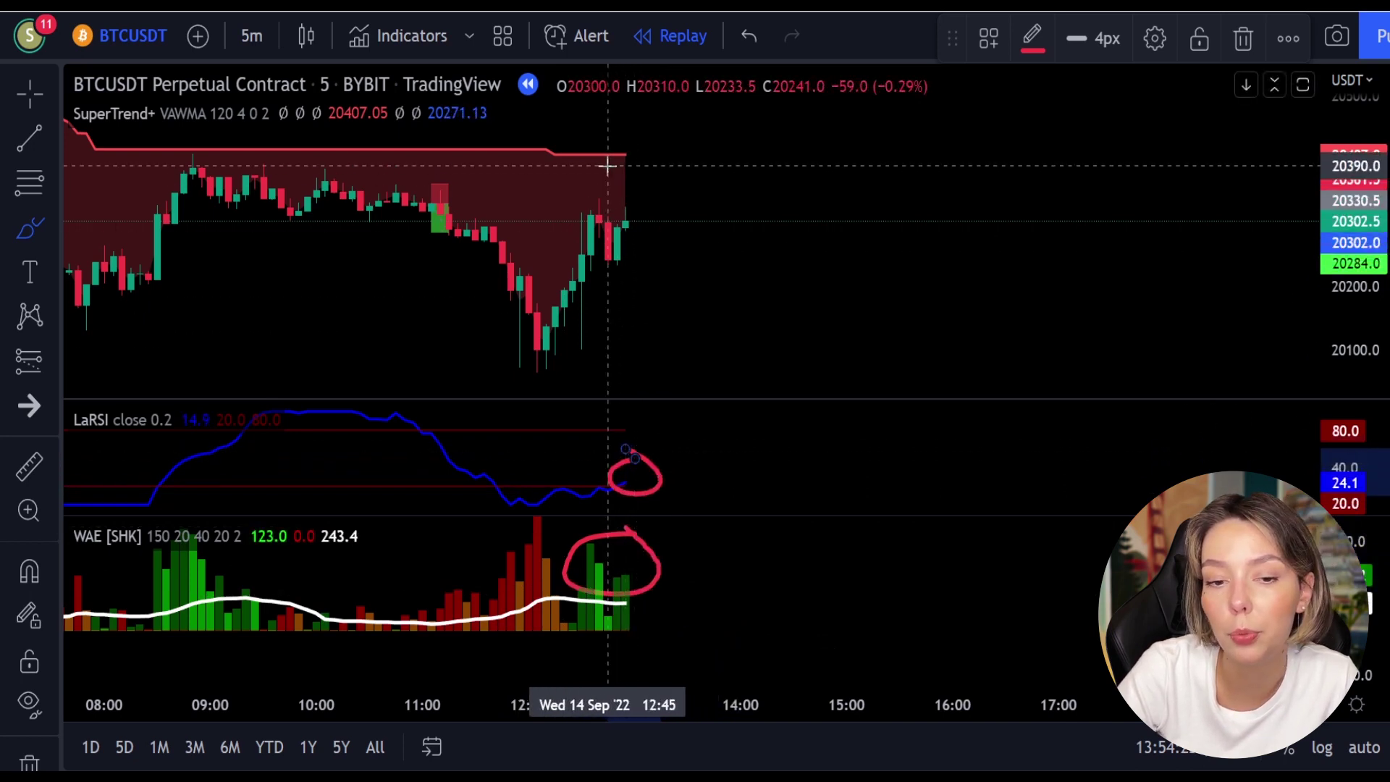
pyautogui.moveTo(607, 166)
pyautogui.mouseDown()
pyautogui.moveTo(599, 145)
pyautogui.moveTo(529, 198)
pyautogui.mouseUp()
pyautogui.moveTo(737, 167); pyautogui.dragTo(936, 240)
pyautogui.moveTo(917, 123); pyautogui.dragTo(778, 298)
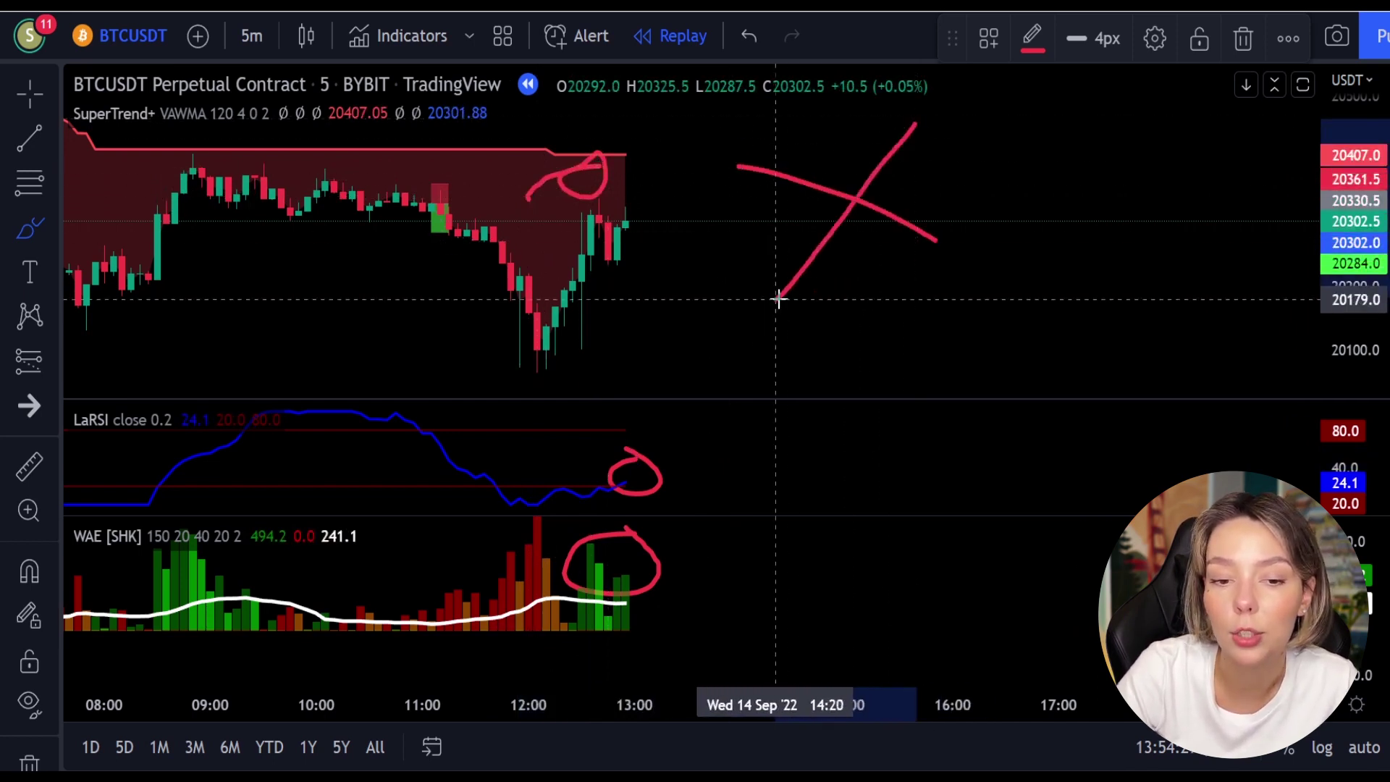
# Step: Undo the cross and replay forward to a fresh 8 Sep setup
pyautogui.hotkey('ctrl', 'z')
pyautogui.hotkey('ctrl', 'z')
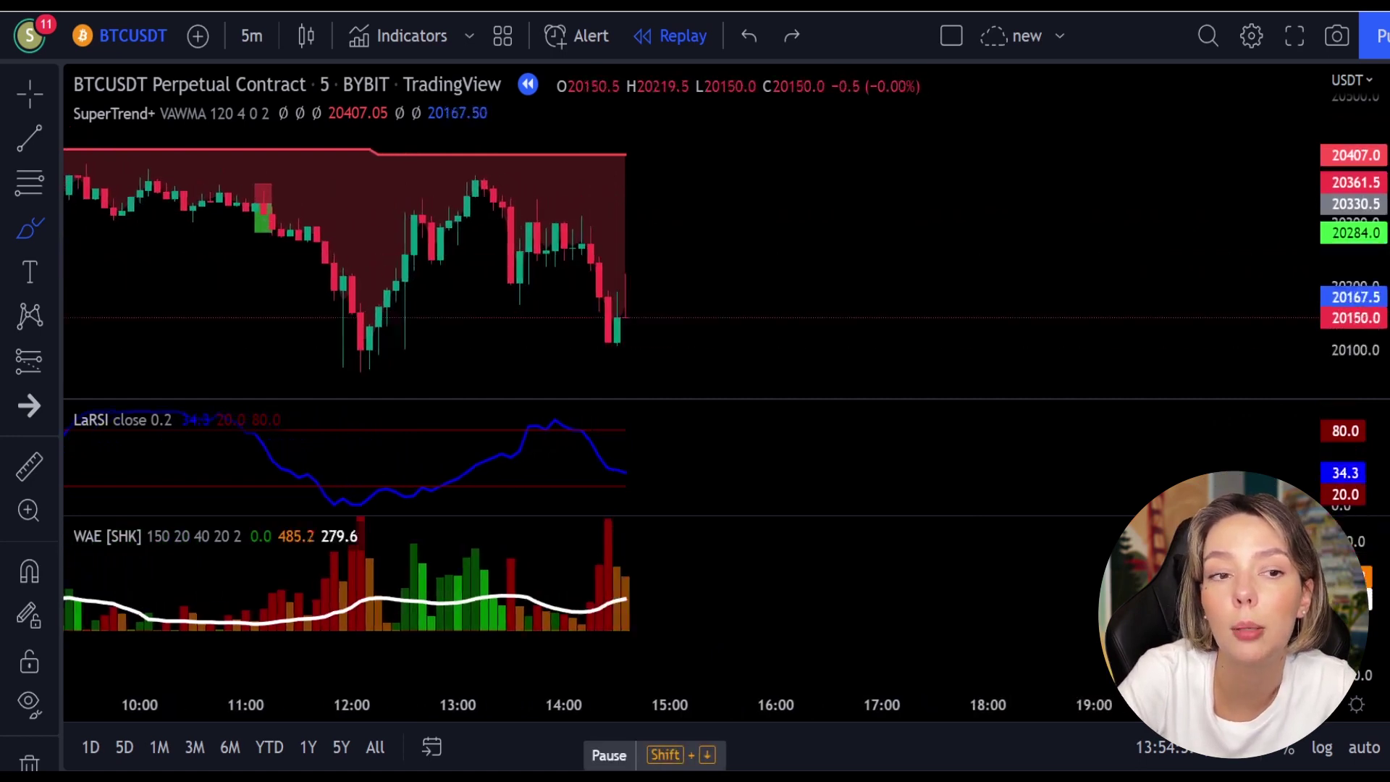
pyautogui.hotkey('shift', 'Down')
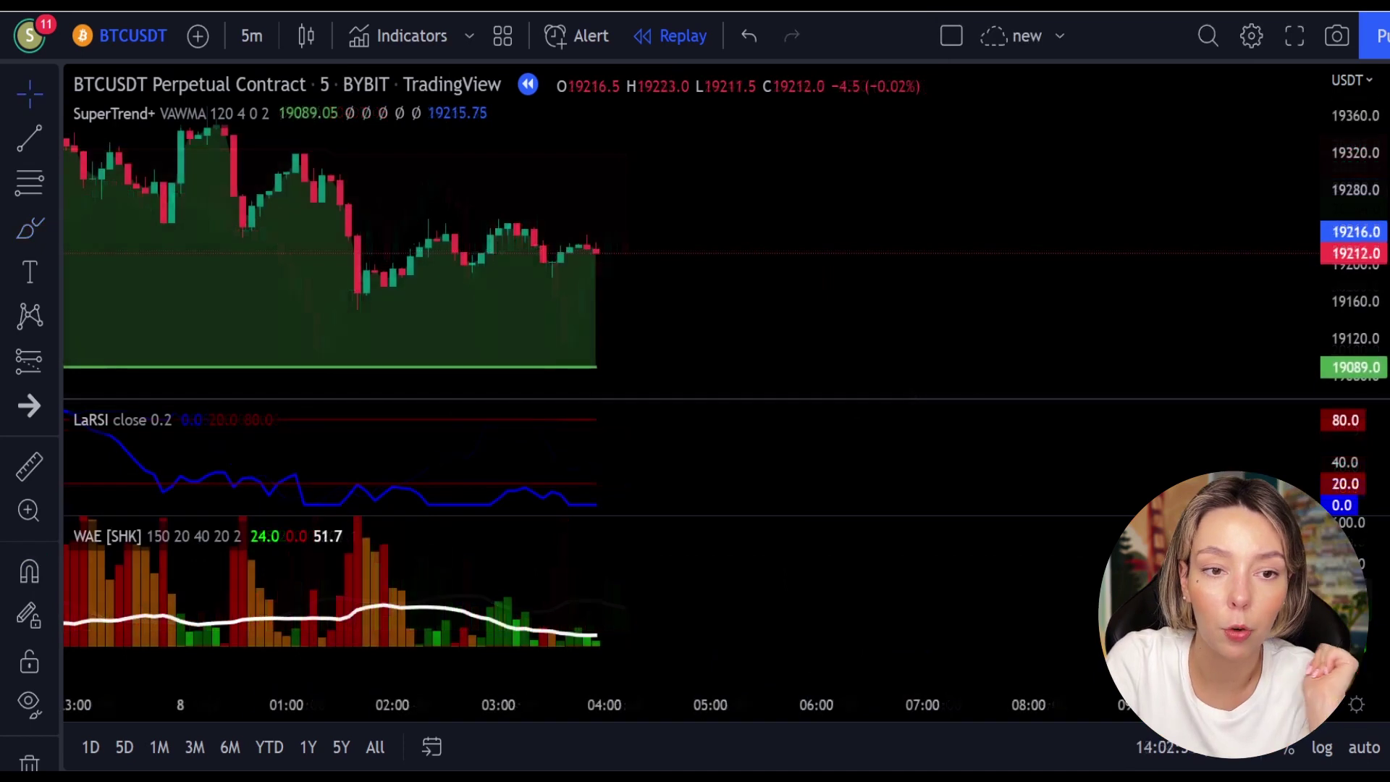
pyautogui.click(609, 755)
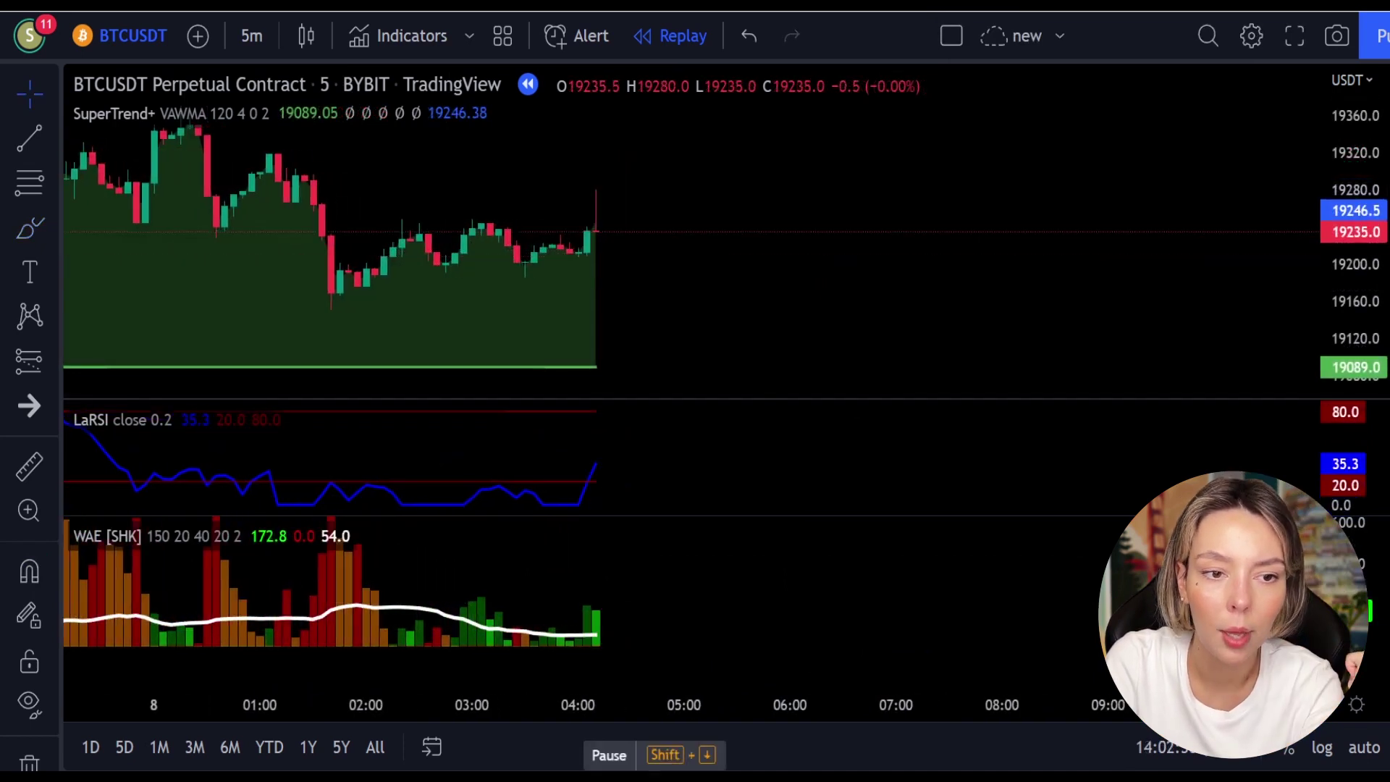
# Step: Stop the replay, circle the last candles and LaRSI upturn in red, then undo
pyautogui.click(609, 756)
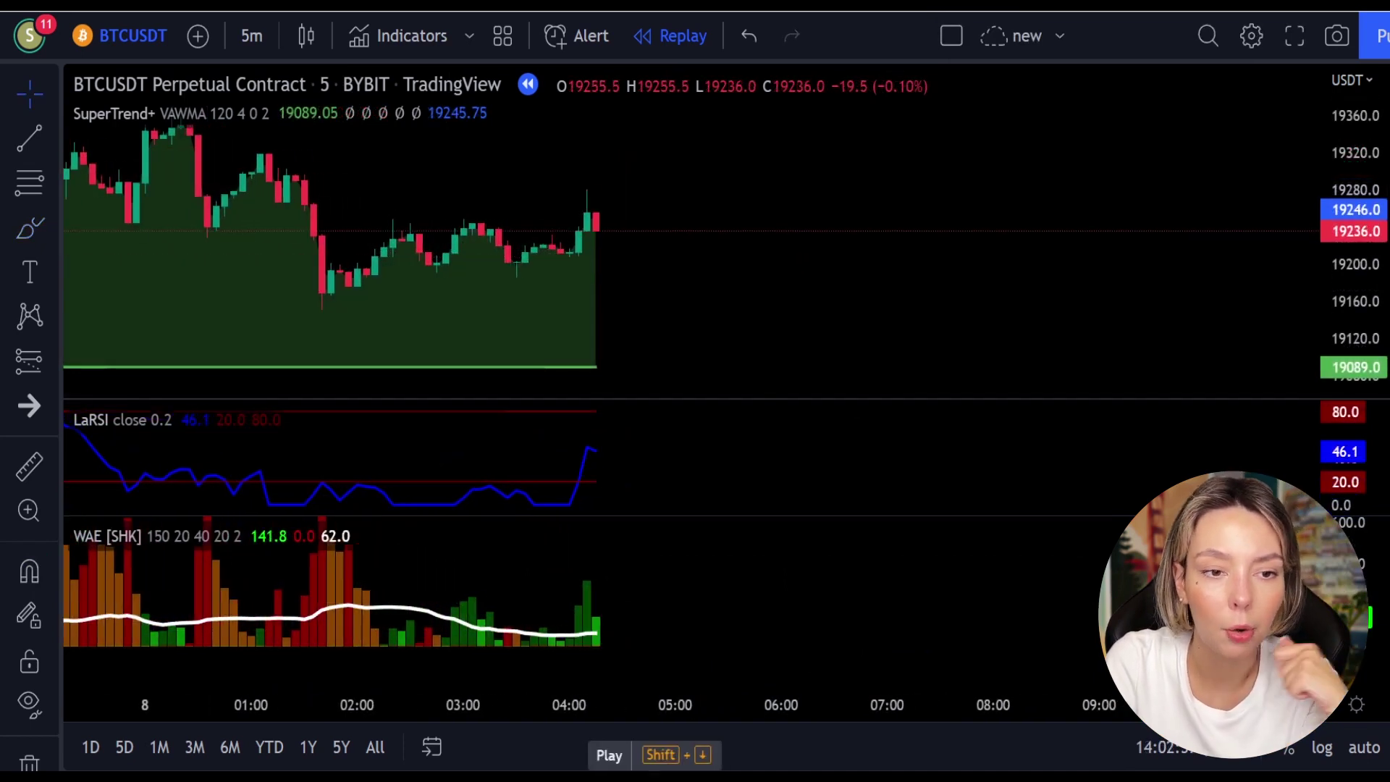
pyautogui.click(30, 229)
pyautogui.moveTo(619, 287); pyautogui.dragTo(545, 346)
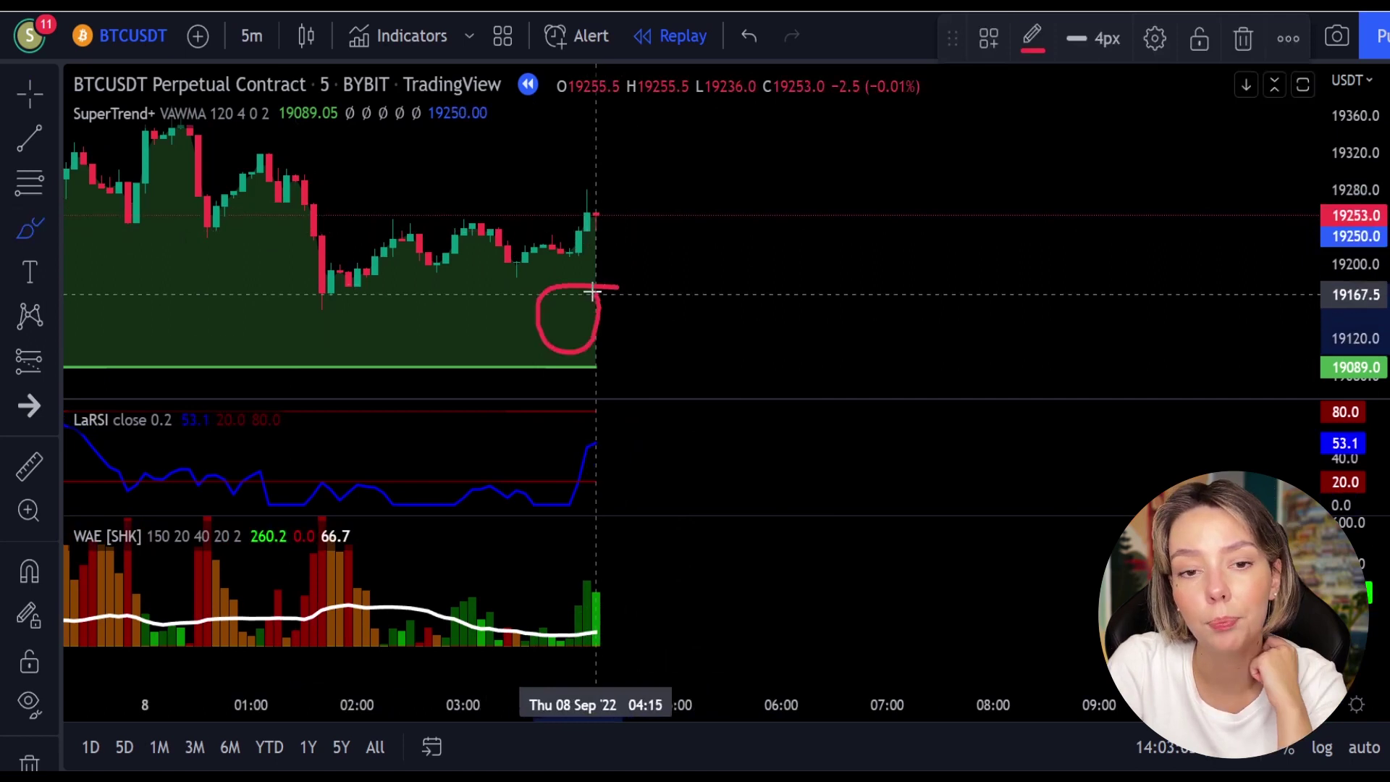
pyautogui.moveTo(596, 299); pyautogui.dragTo(597, 296)
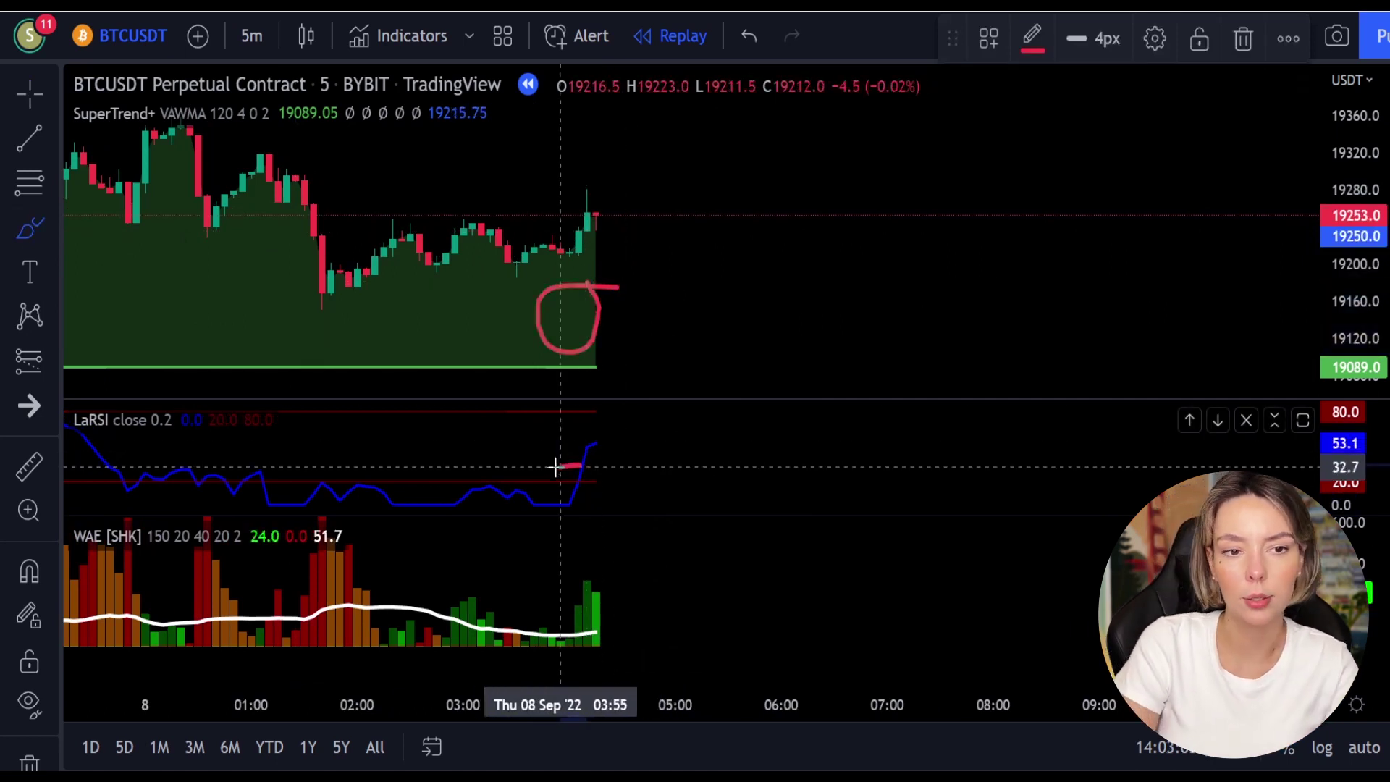
pyautogui.moveTo(571, 467); pyautogui.dragTo(572, 467)
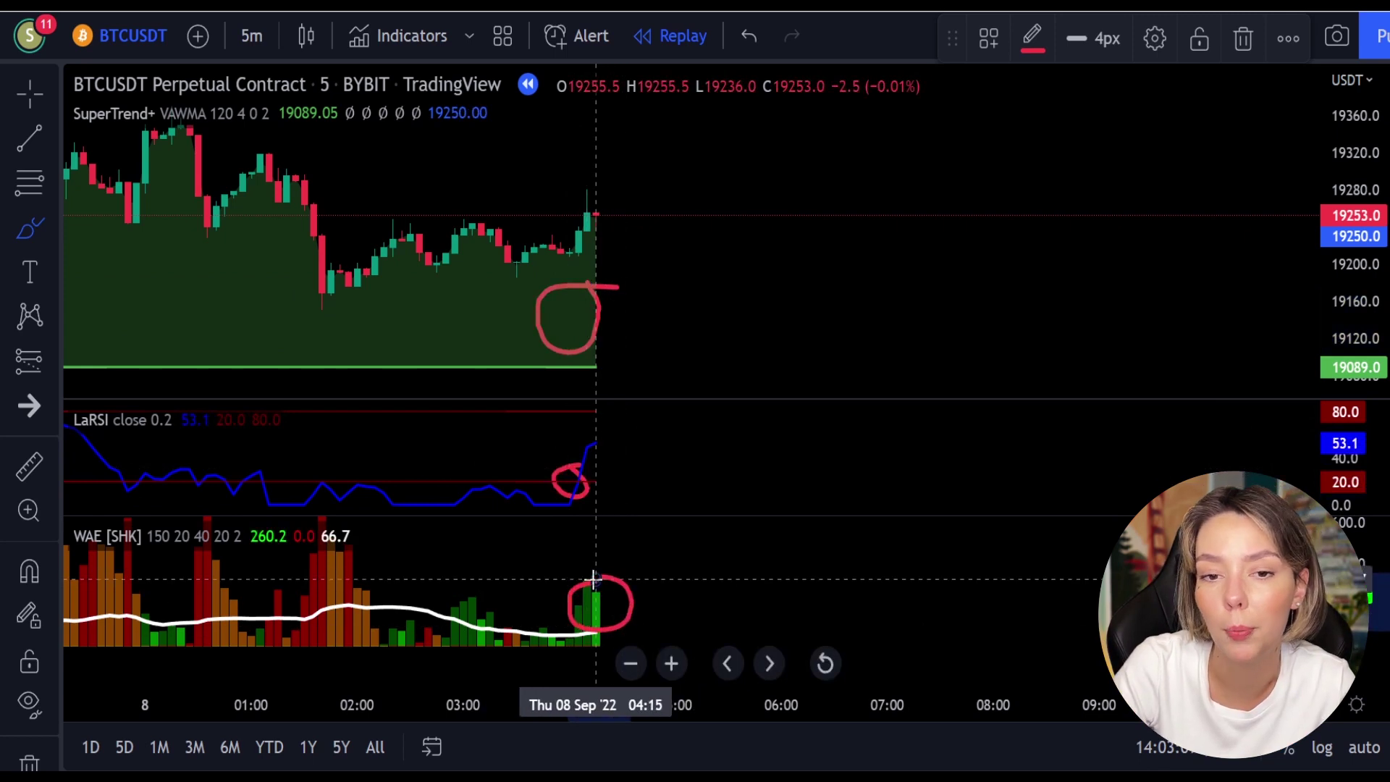
pyautogui.hotkey('ctrl', 'z')
pyautogui.hotkey('ctrl', 'z')
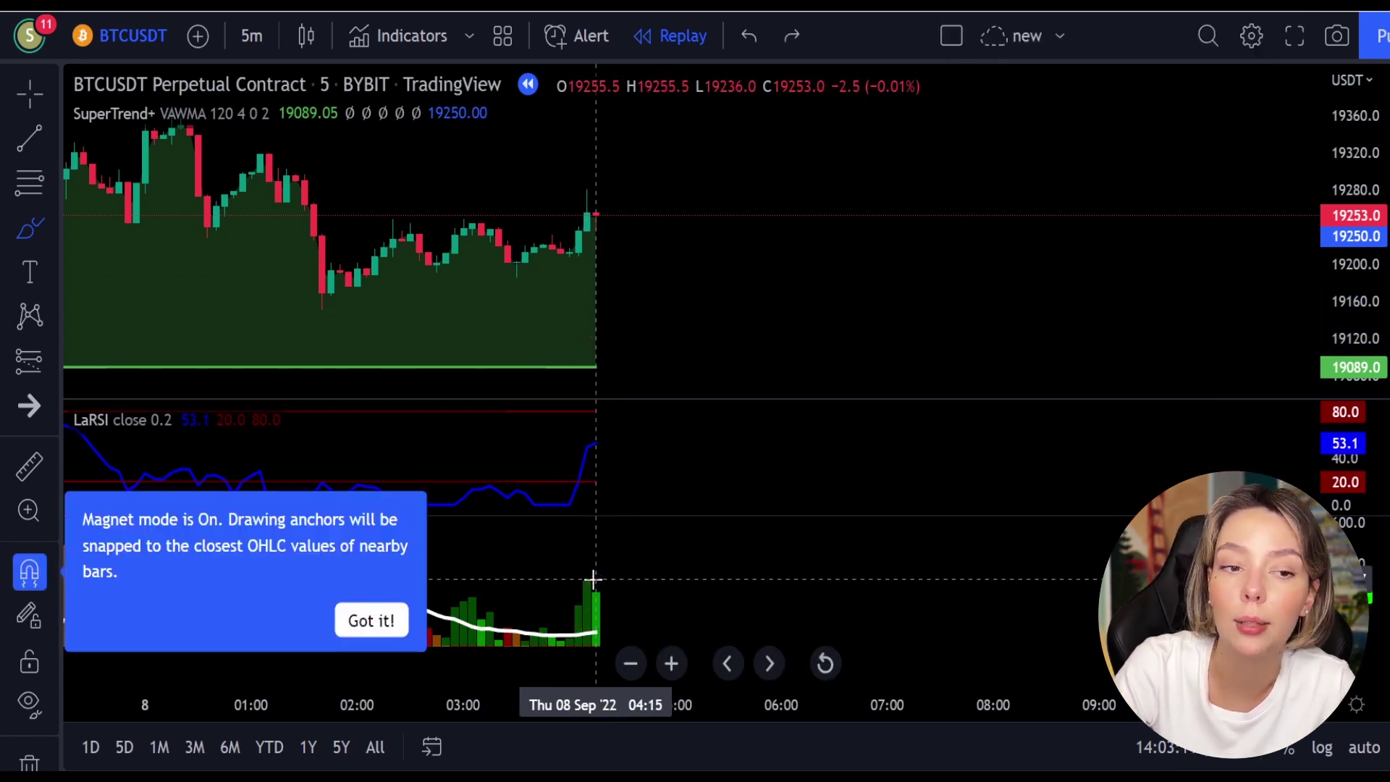
# Step: Place a long position at the last 8 Sep candle with a lower stop and higher target
pyautogui.click(42, 364)
pyautogui.click(117, 357)
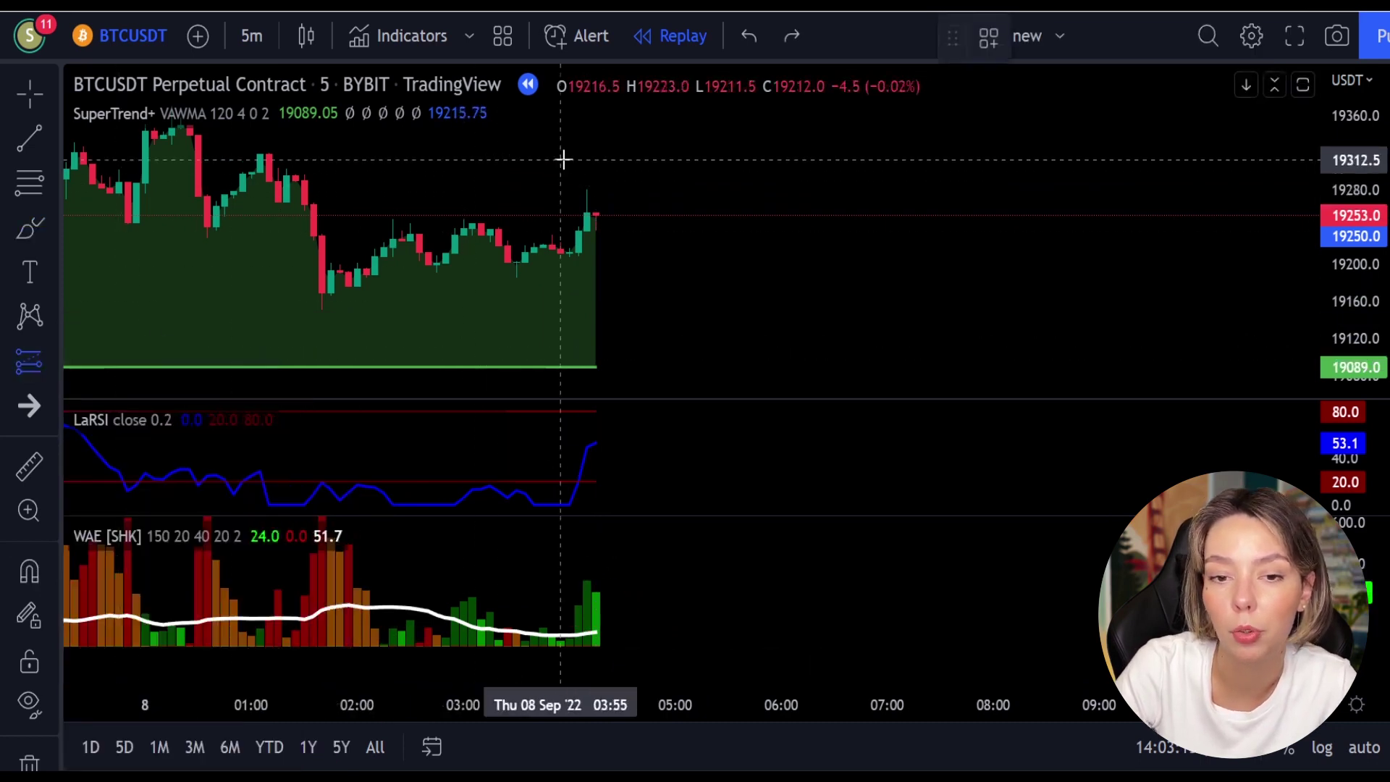
pyautogui.click(598, 215)
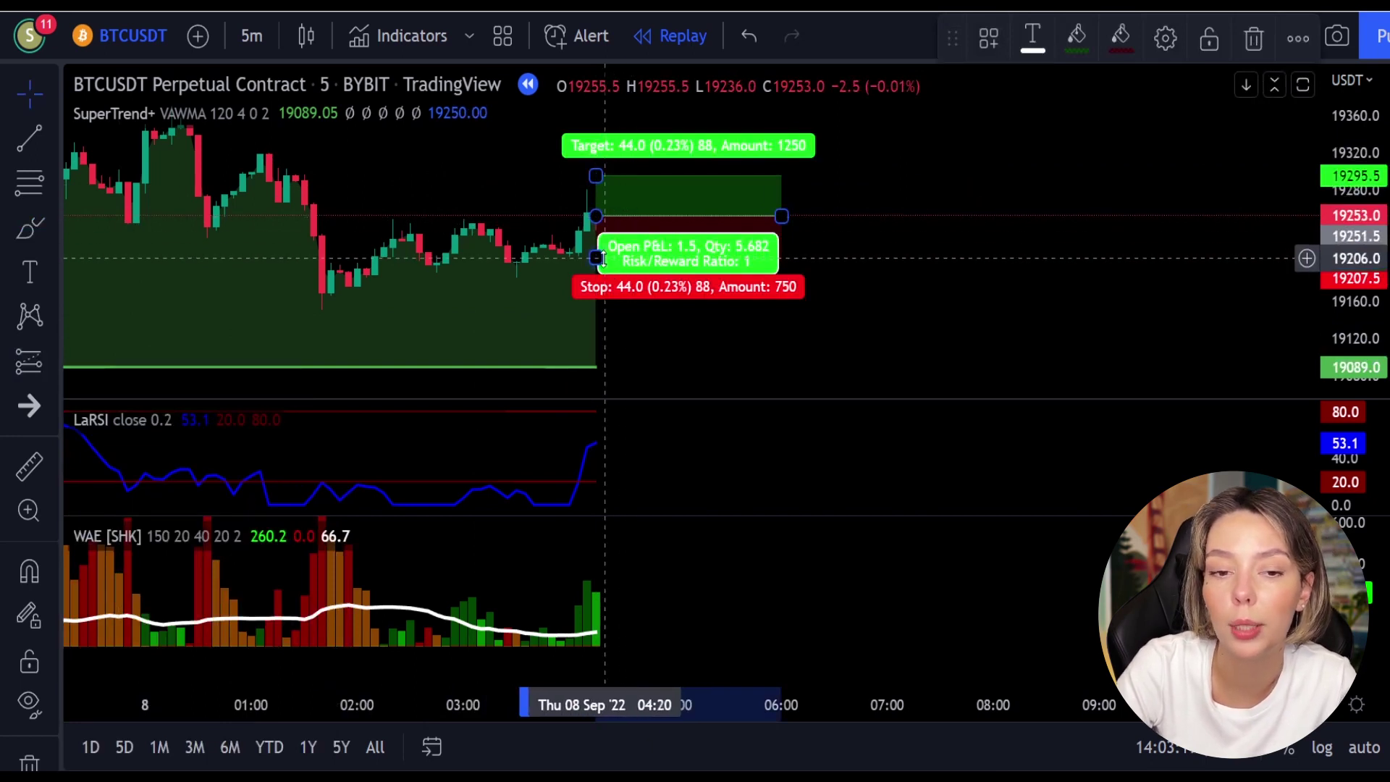
pyautogui.moveTo(598, 259); pyautogui.dragTo(598, 283)
pyautogui.moveTo(834, 192); pyautogui.dragTo(832, 294)
pyautogui.moveTo(598, 271); pyautogui.dragTo(610, 211)
pyautogui.moveTo(780, 310); pyautogui.dragTo(994, 288)
pyautogui.click(1110, 233)
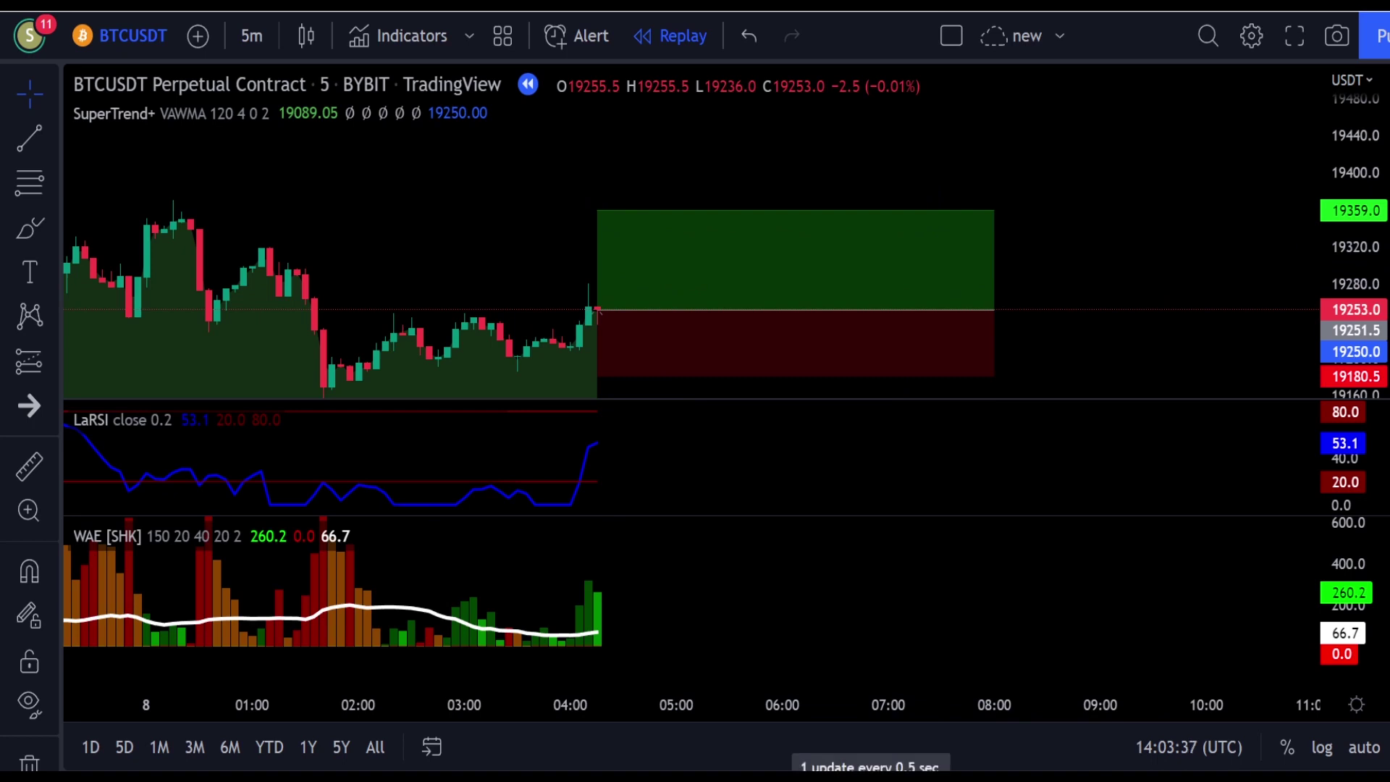
# Step: Replay bars forward to 13 September and shorten the long position box
pyautogui.click(607, 755)
pyautogui.click(606, 755)
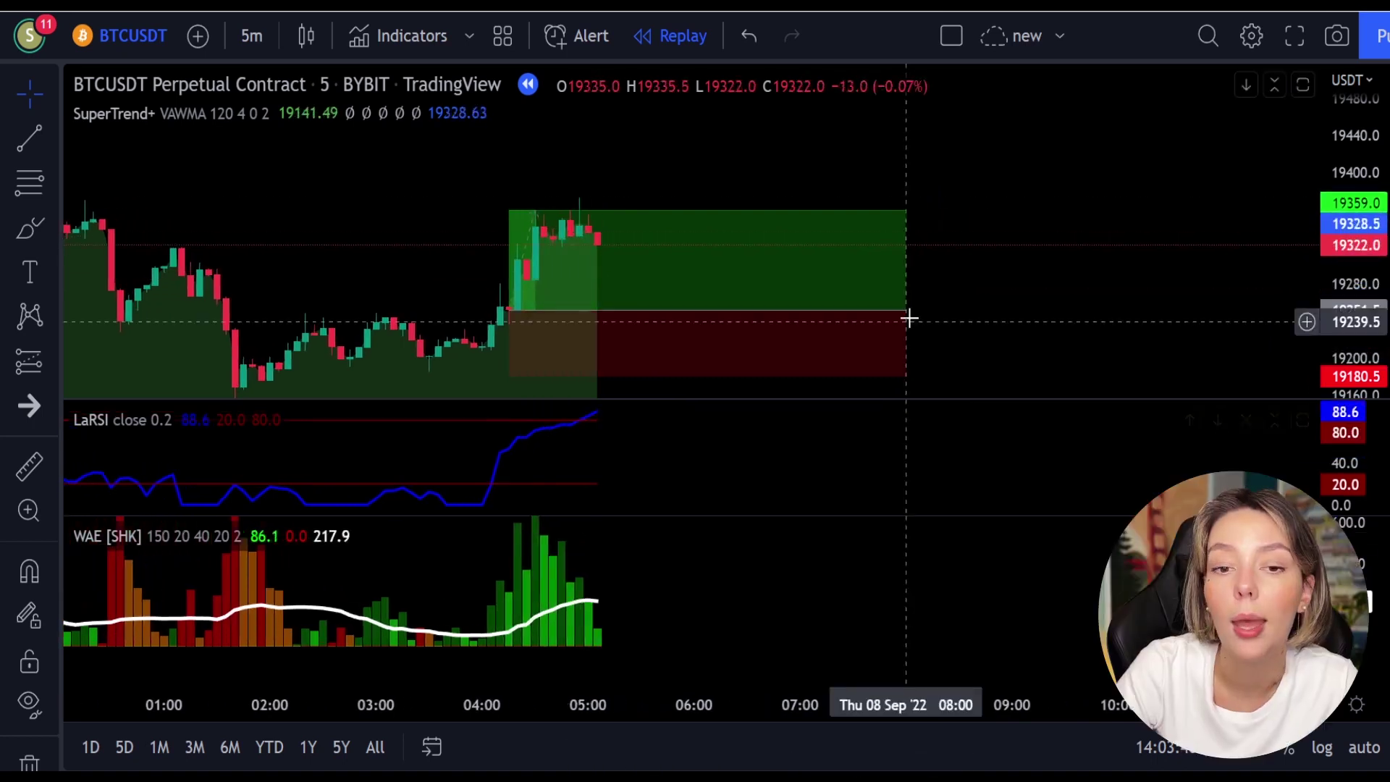
pyautogui.moveTo(912, 297); pyautogui.dragTo(540, 348)
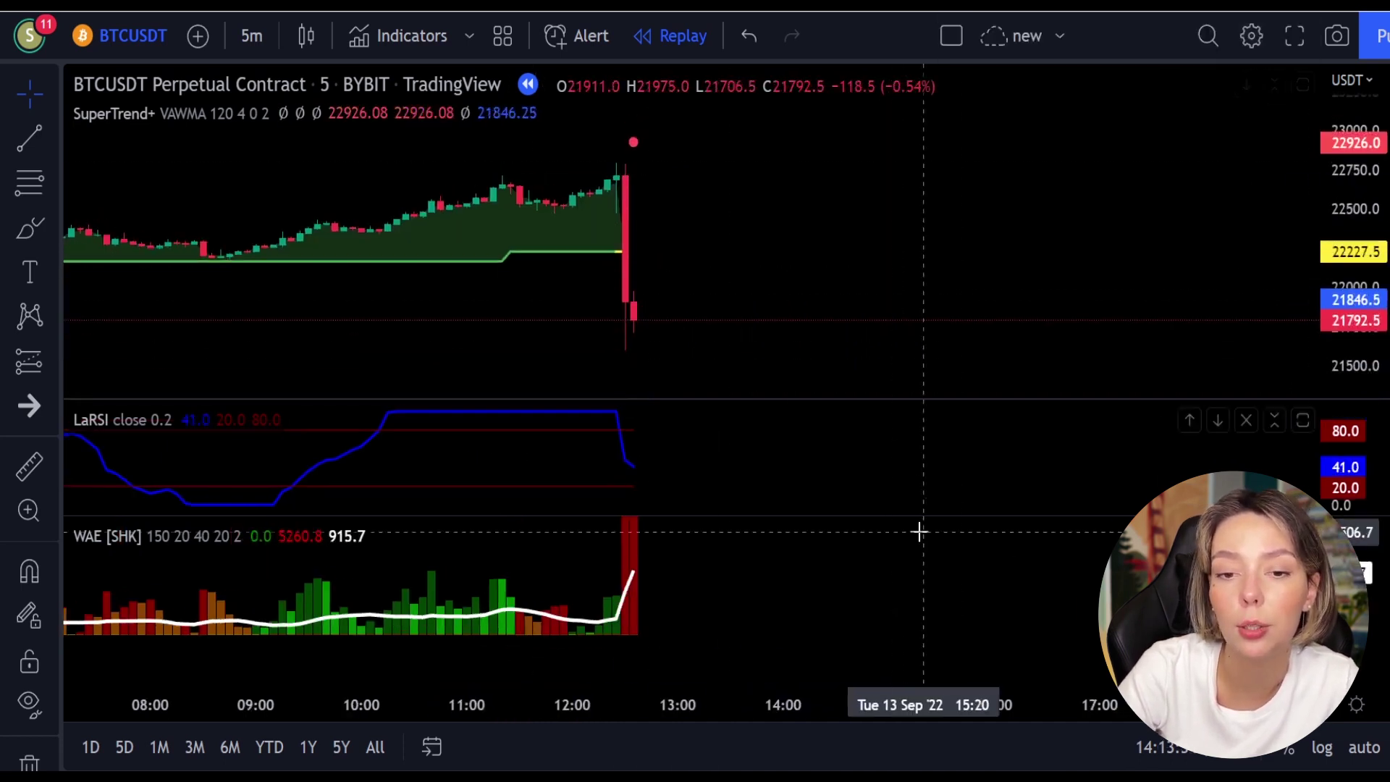
# Step: Circle the LaRSI drop, tall red WAE bars and red dot, then undo
pyautogui.moveTo(639, 425)
pyautogui.mouseDown()
pyautogui.moveTo(589, 434)
pyautogui.moveTo(640, 435)
pyautogui.mouseUp()
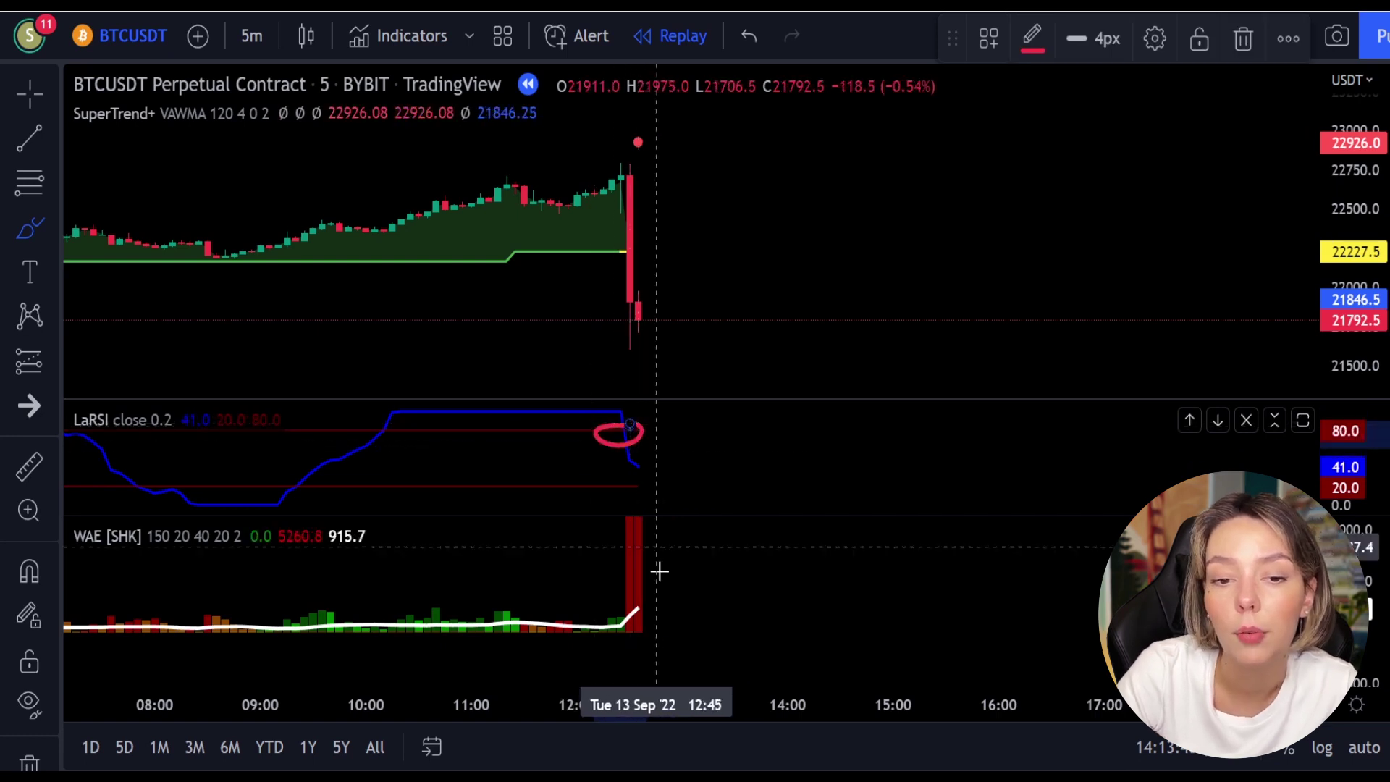
pyautogui.moveTo(666, 542)
pyautogui.mouseDown()
pyautogui.moveTo(589, 552)
pyautogui.moveTo(647, 612)
pyautogui.mouseUp()
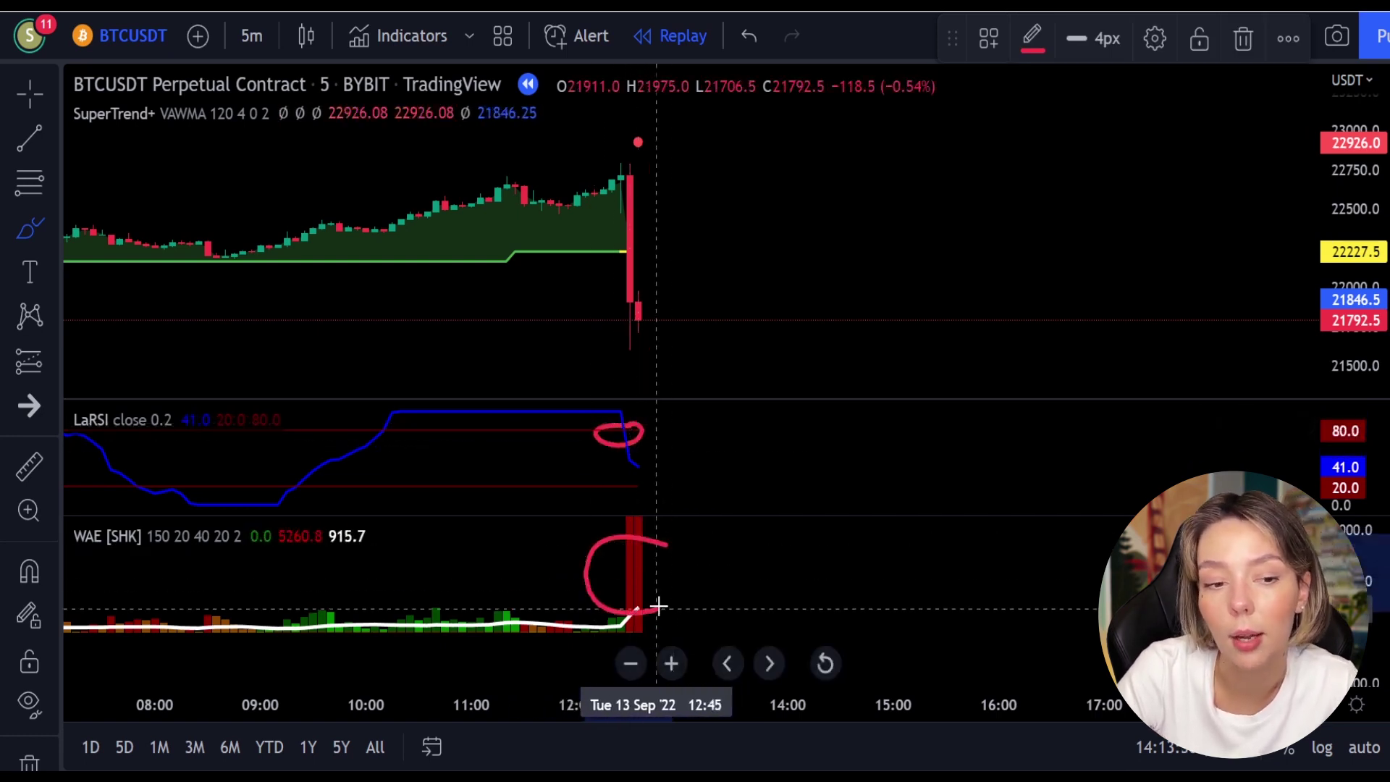
pyautogui.moveTo(666, 135)
pyautogui.mouseDown()
pyautogui.moveTo(616, 138)
pyautogui.moveTo(628, 186)
pyautogui.moveTo(682, 147)
pyautogui.mouseUp()
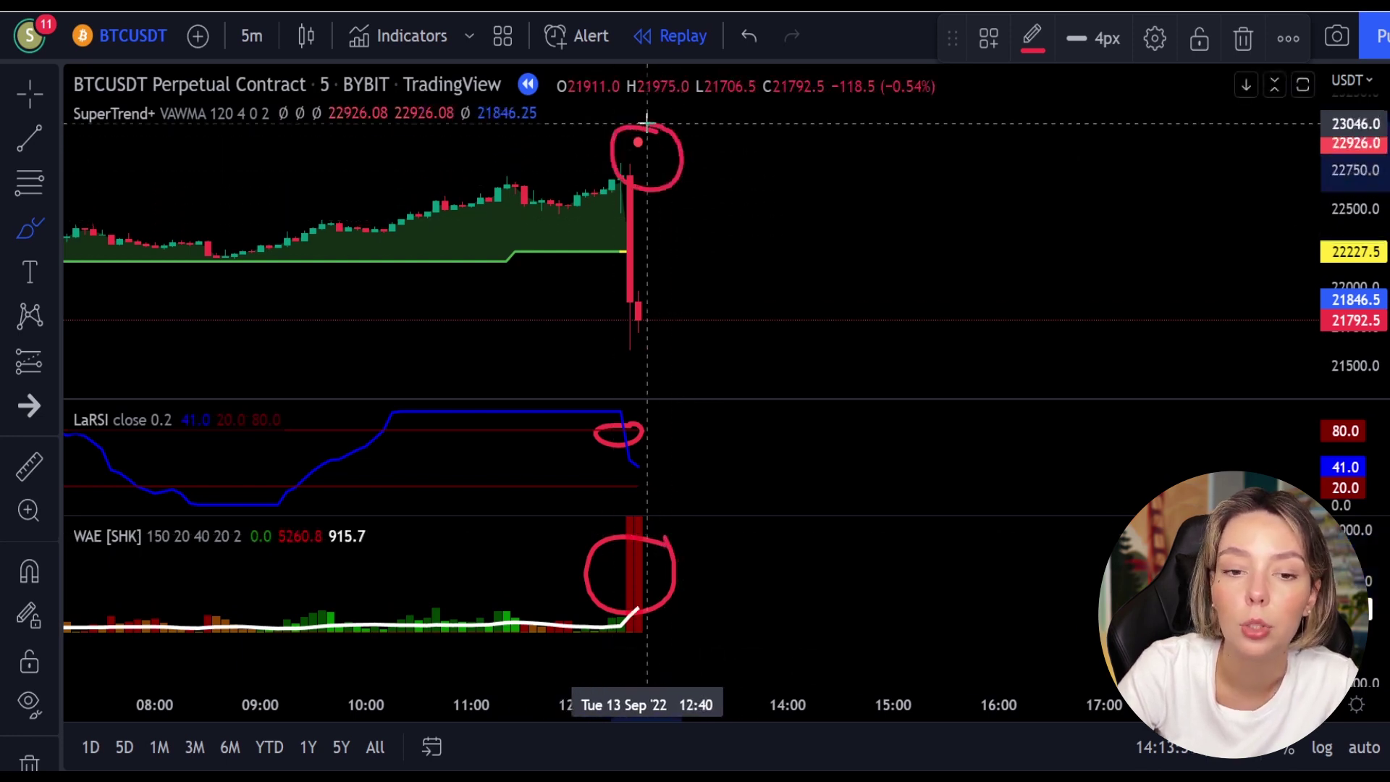
pyautogui.hotkey('ctrl', 'z')
pyautogui.hotkey('ctrl', 'z')
pyautogui.hotkey('ctrl', 'z')
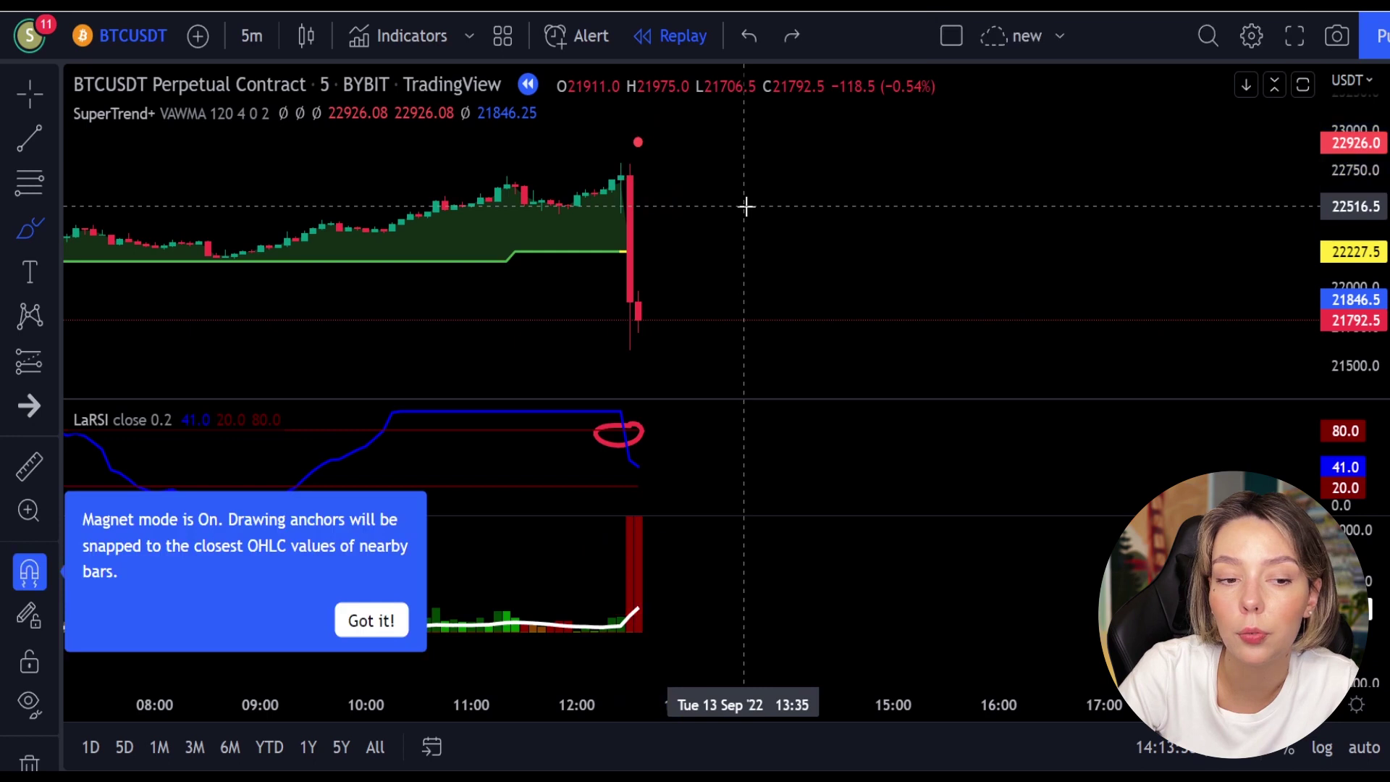
# Step: Place a short position at the last candle with stop near 22824.5 and target 20275
pyautogui.click(33, 371)
pyautogui.click(156, 395)
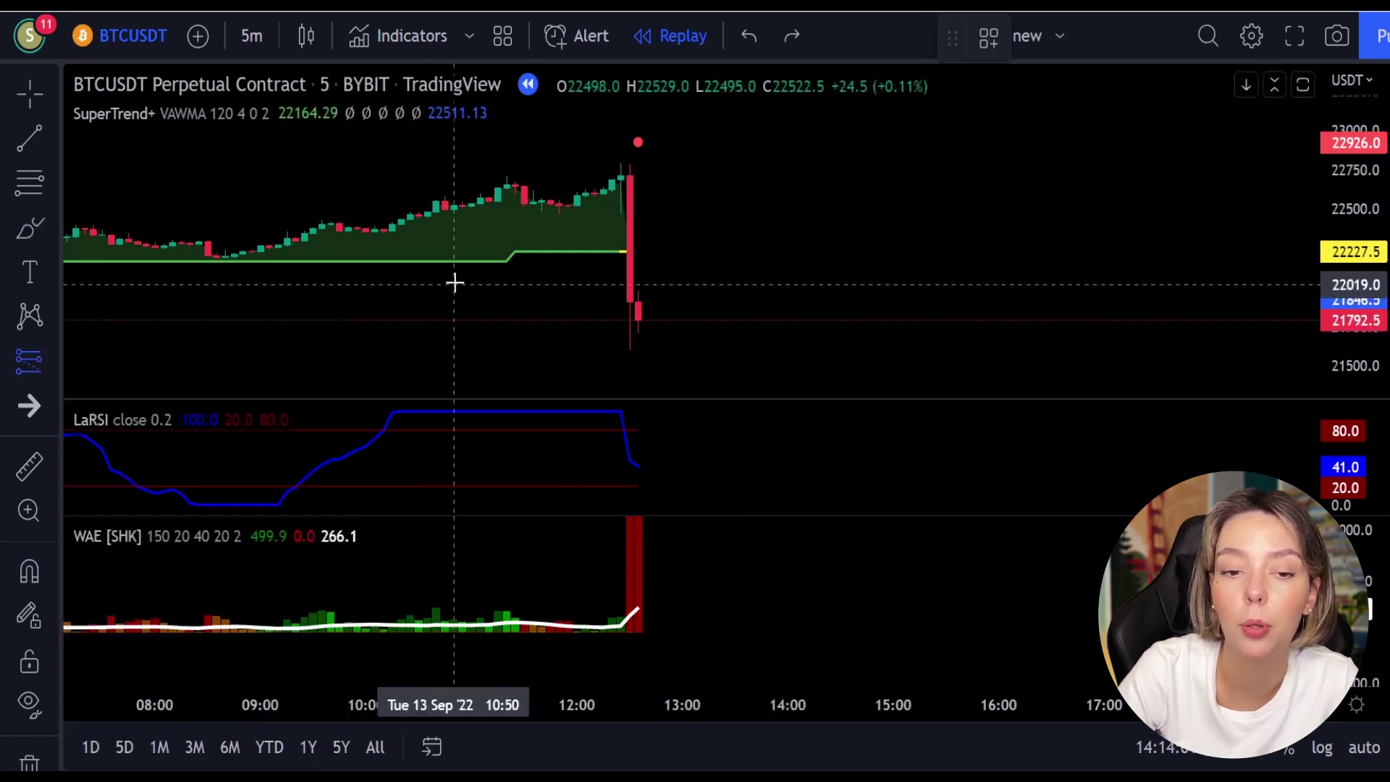
pyautogui.click(638, 280)
pyautogui.moveTo(638, 280); pyautogui.dragTo(637, 155)
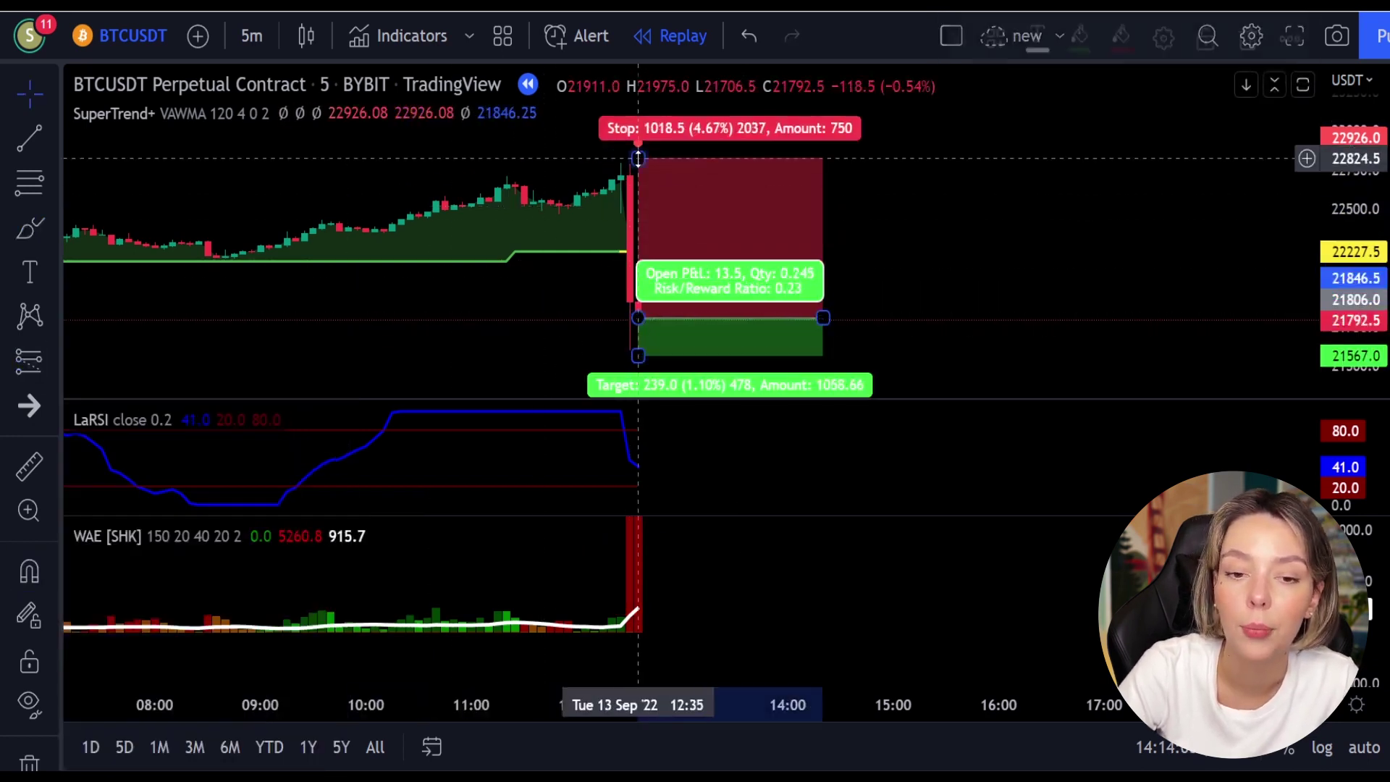
pyautogui.moveTo(637, 289); pyautogui.dragTo(649, 376)
pyautogui.moveTo(811, 197); pyautogui.dragTo(1292, 184)
pyautogui.moveTo(818, 339); pyautogui.dragTo(701, 367)
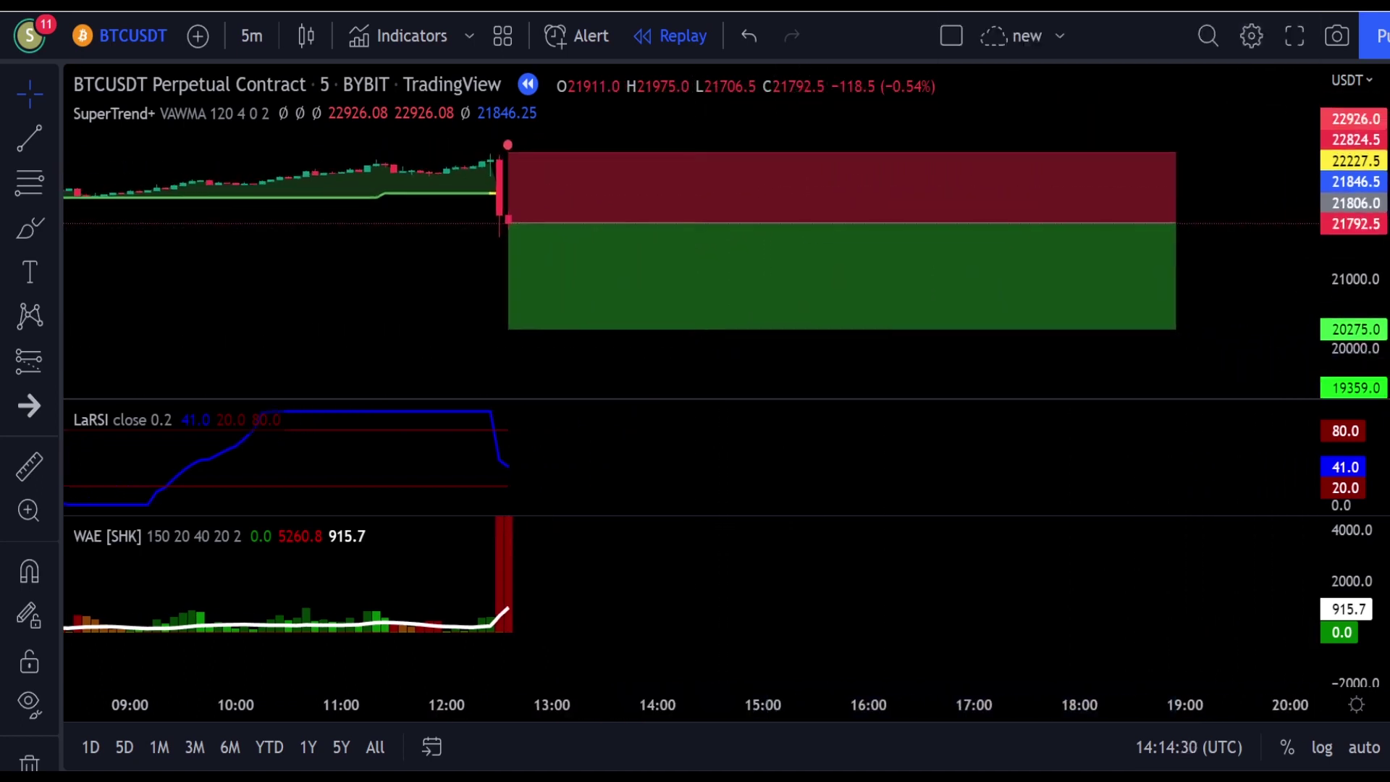
# Step: Replay as price falls toward the target, adjusting the position box width
pyautogui.hotkey('shift', 'Down')
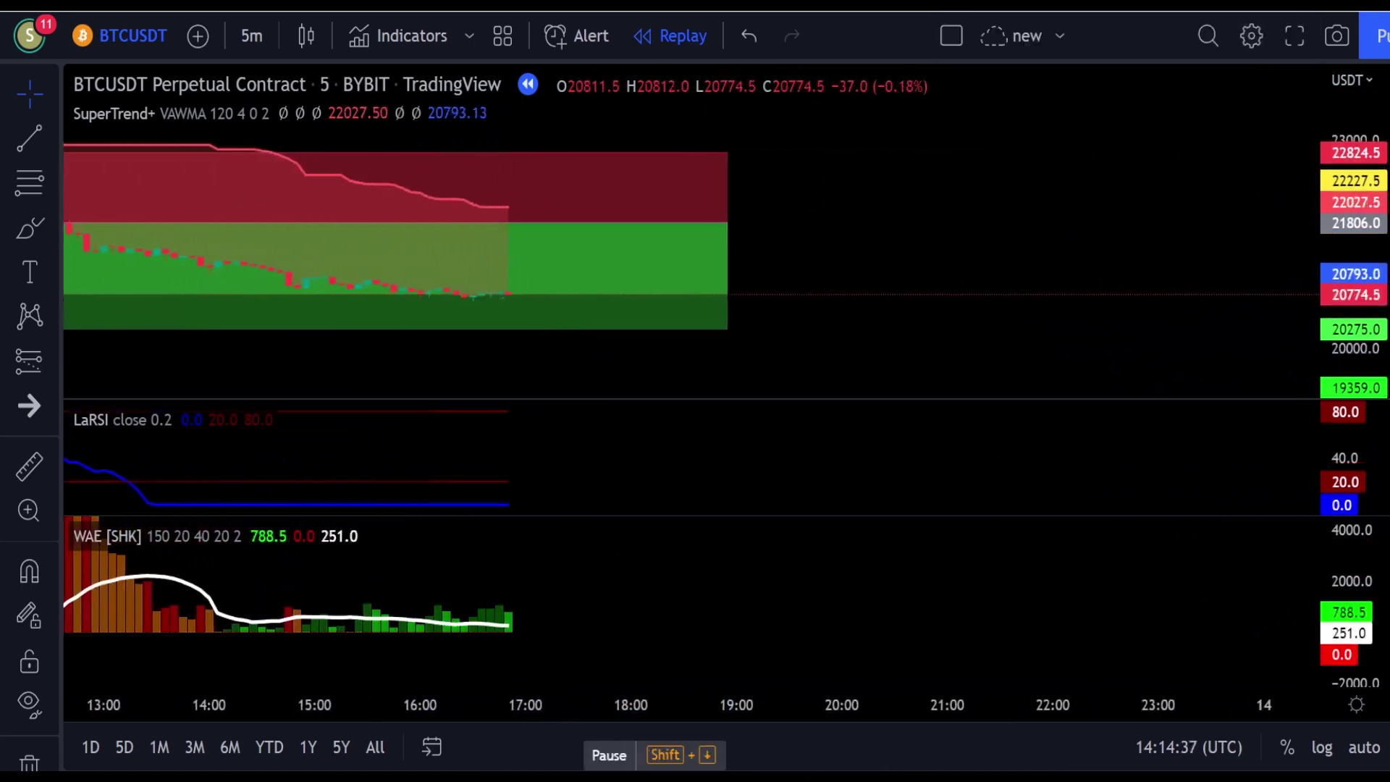
pyautogui.moveTo(525, 201); pyautogui.dragTo(1123, 182)
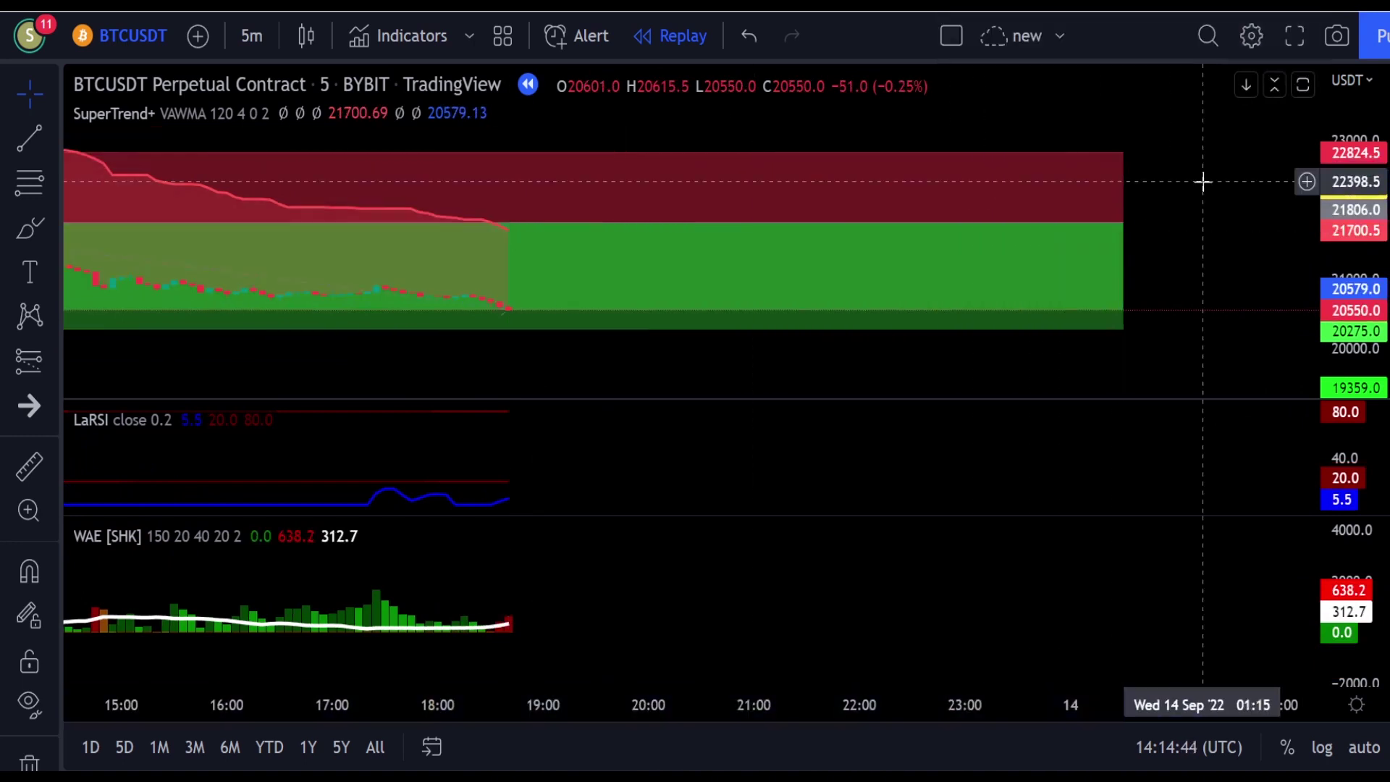
pyautogui.moveTo(1043, 221)
pyautogui.mouseDown()
pyautogui.moveTo(732, 221)
pyautogui.moveTo(482, 246)
pyautogui.moveTo(459, 262)
pyautogui.mouseUp()
pyautogui.moveTo(368, 358); pyautogui.dragTo(658, 341)
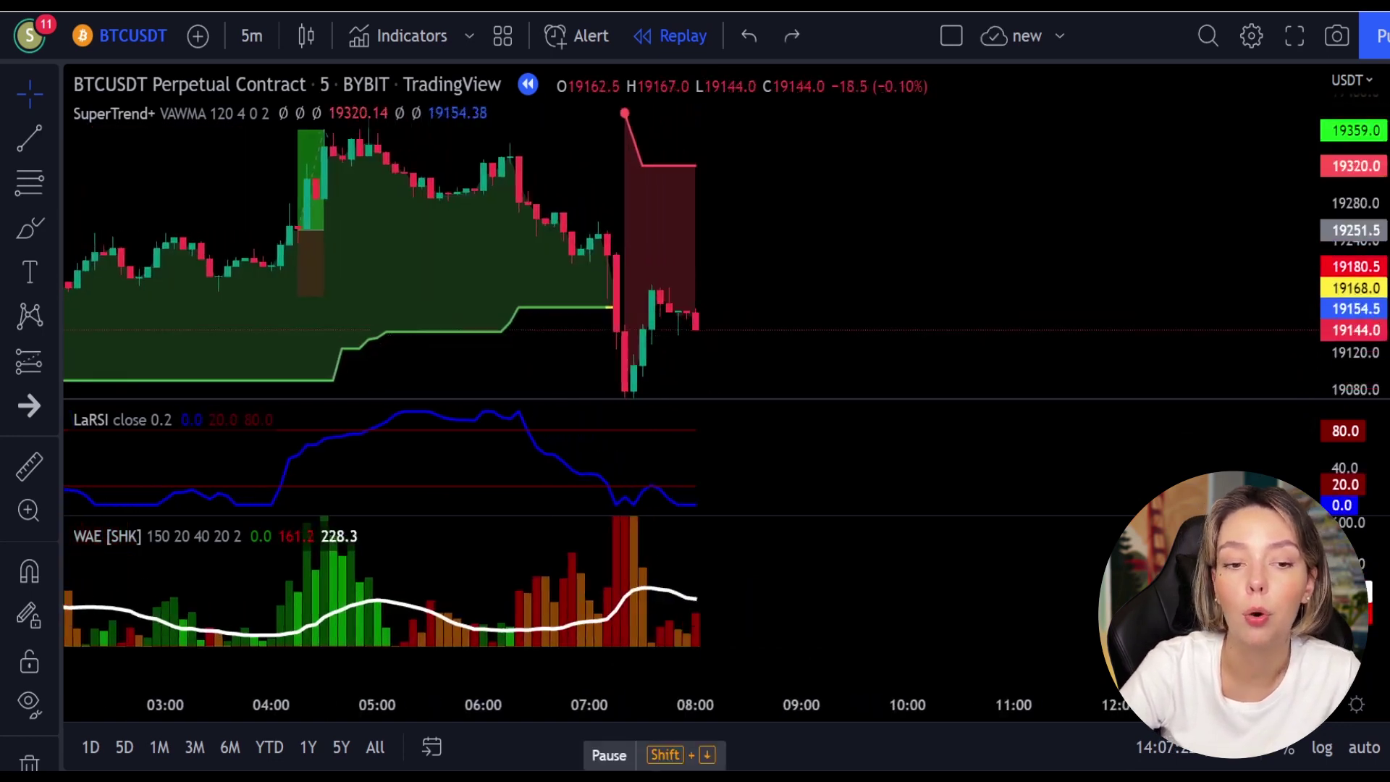
# Step: Resume the 8 Sep bar replay so BTCUSDT climbs toward the red SuperTrend near 19320
pyautogui.hotkey('shift', 'Down')
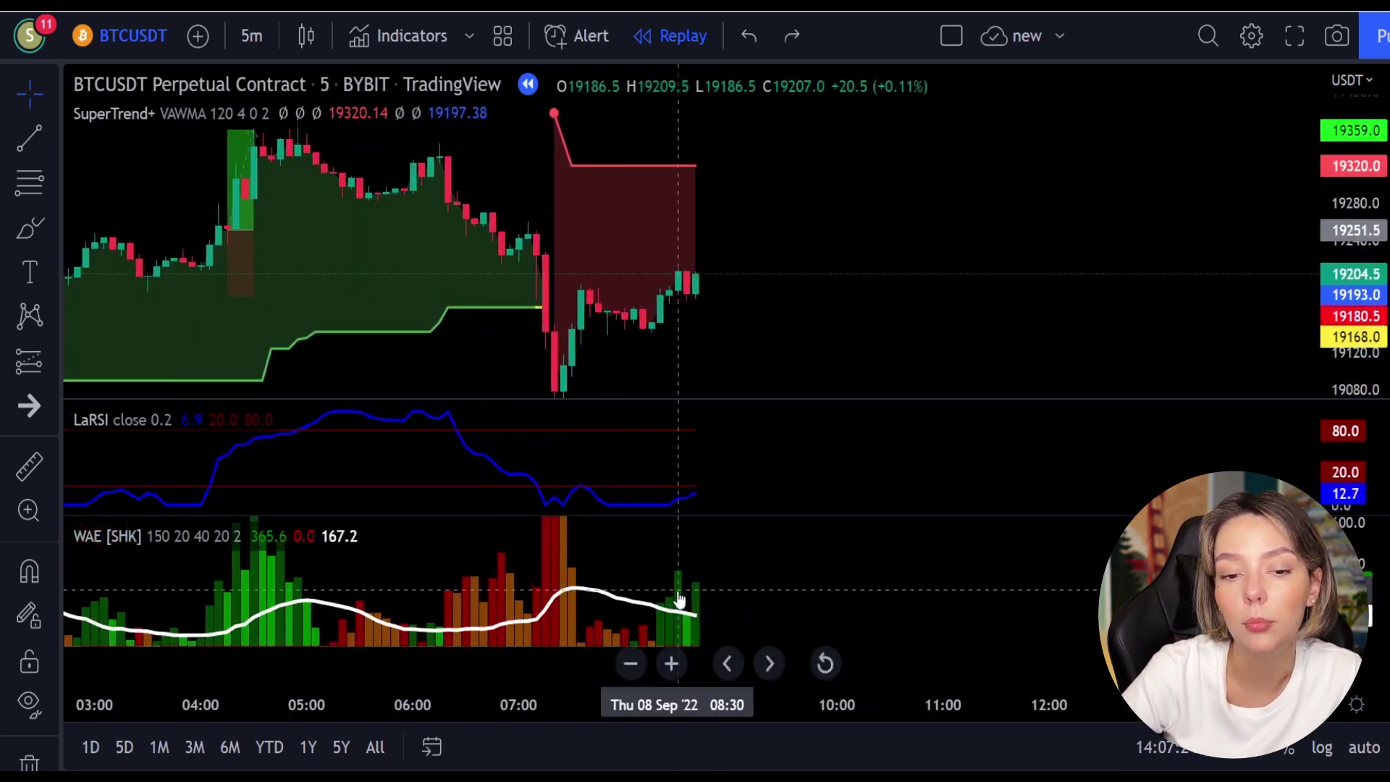